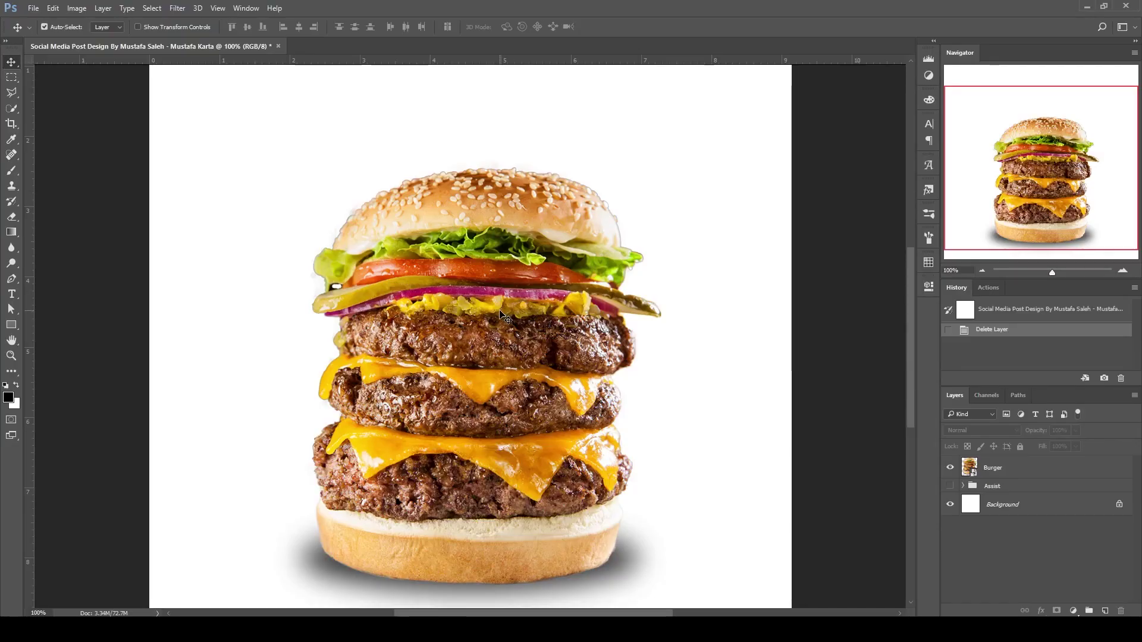
# - Select the Burger layer and toggle the white Background off and on to check the cutout
pyautogui.scroll(-2, 501, 315)
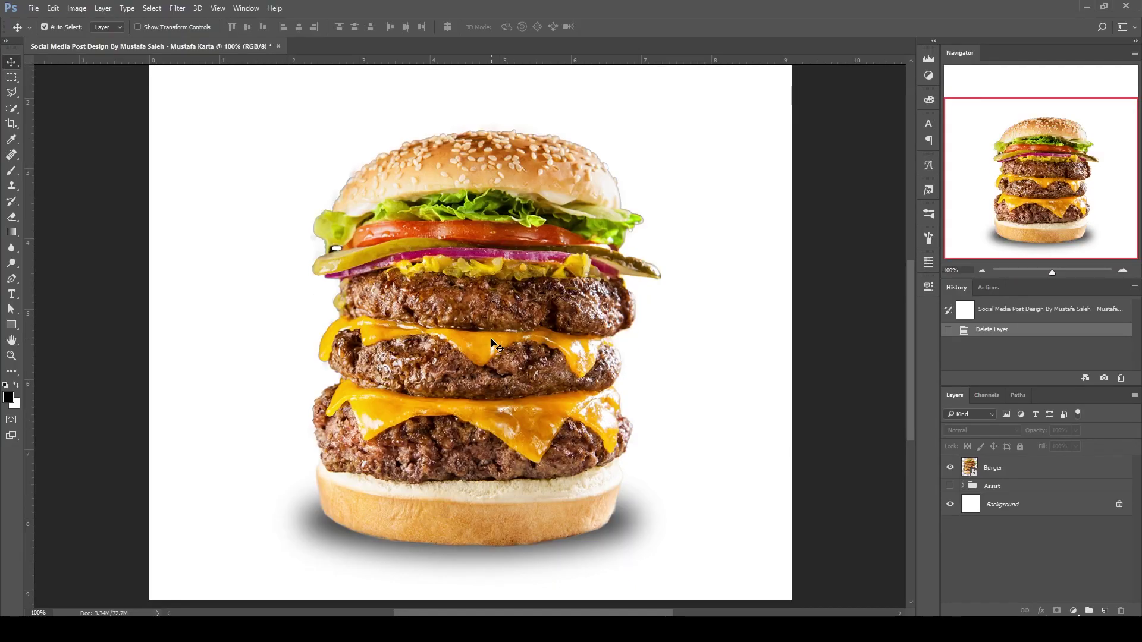
pyautogui.scroll(3, 492, 340)
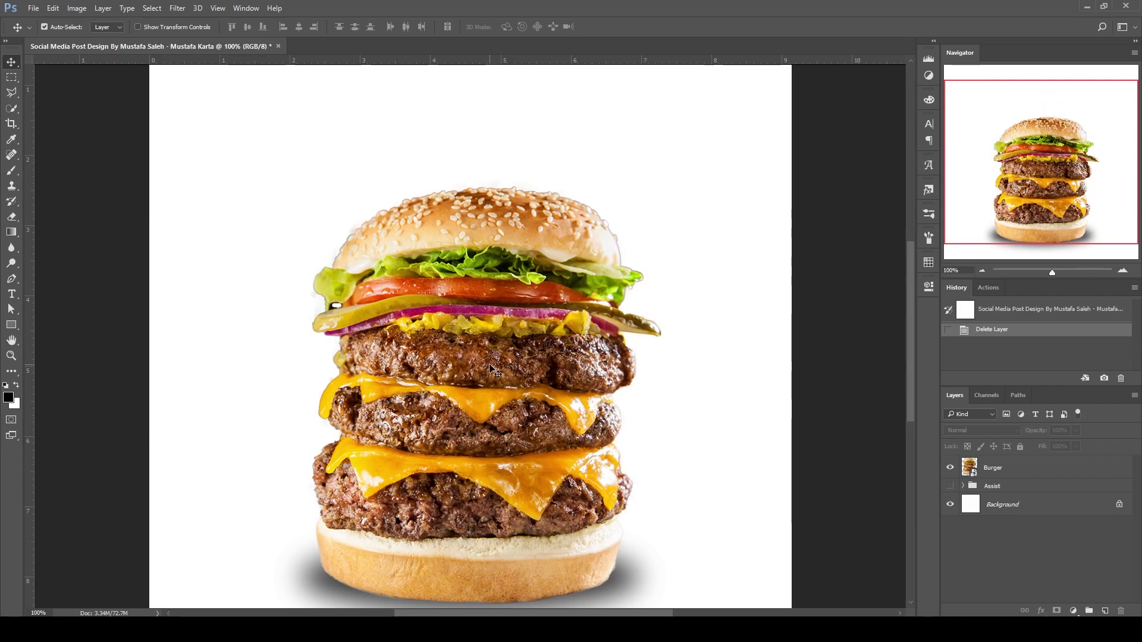
pyautogui.scroll(-1, 612, 399)
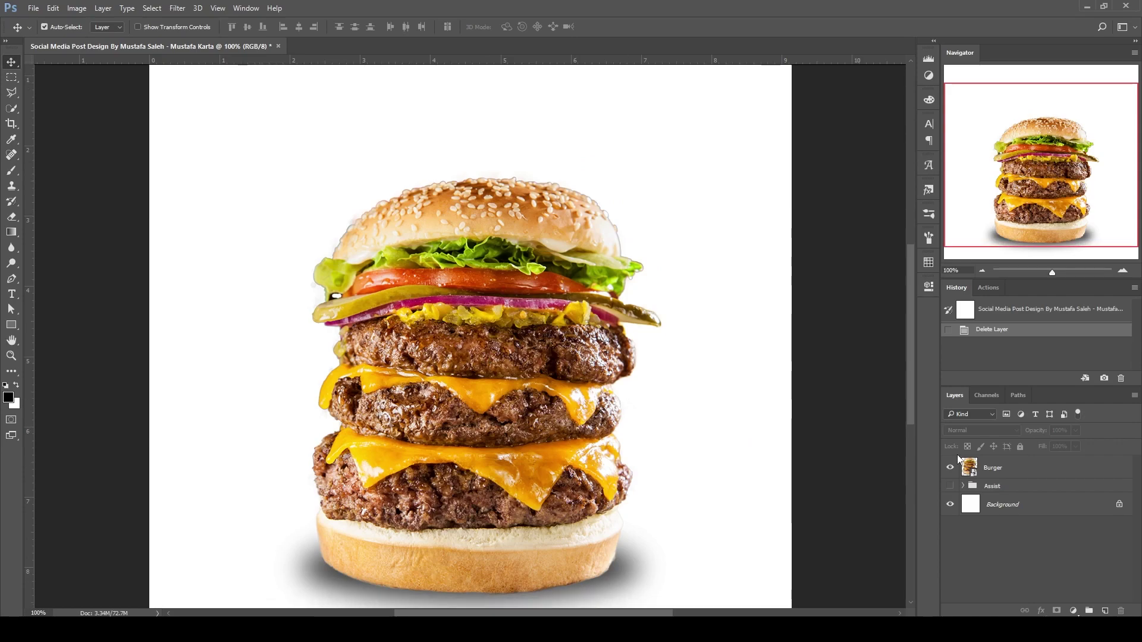
pyautogui.click(989, 469)
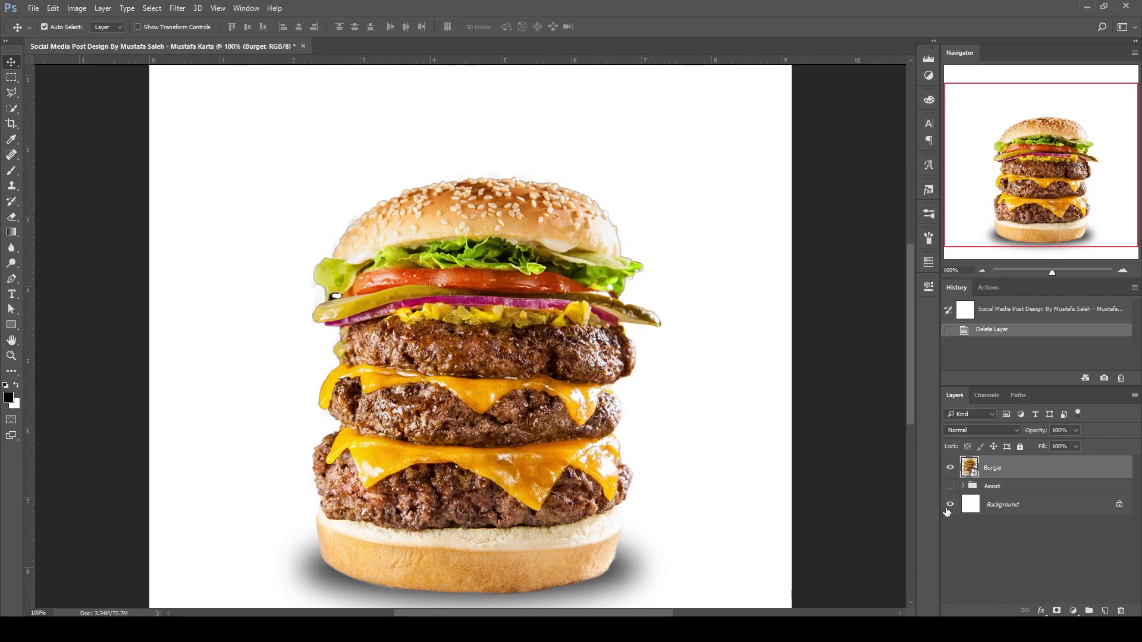
pyautogui.click(949, 504)
pyautogui.scroll(-3, 562, 455)
pyautogui.scroll(3, 493, 291)
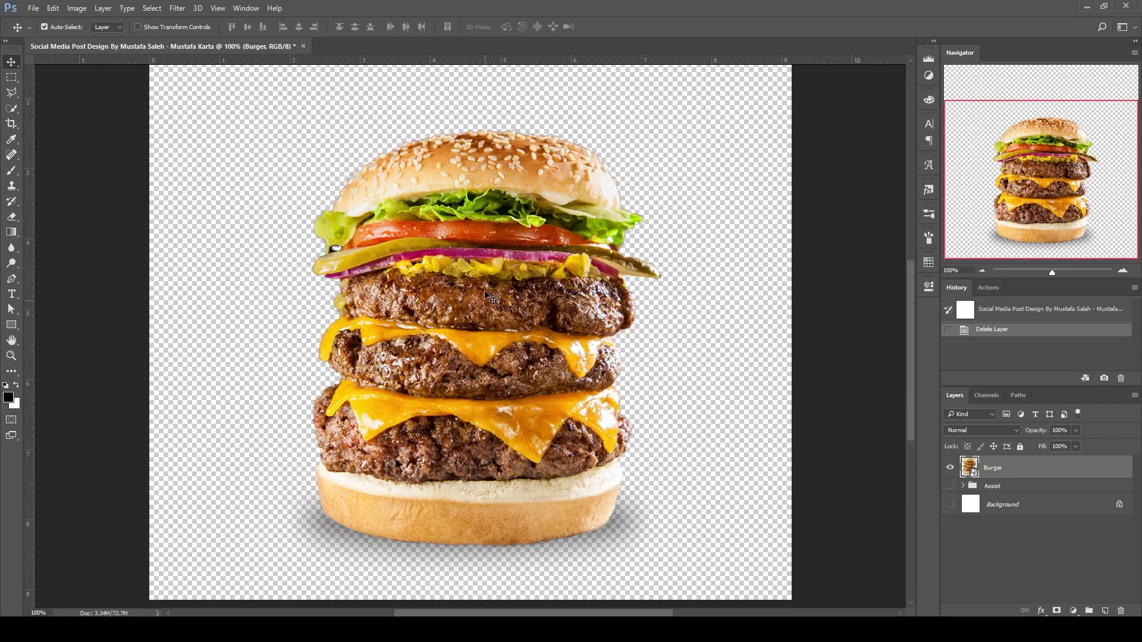
pyautogui.click(949, 504)
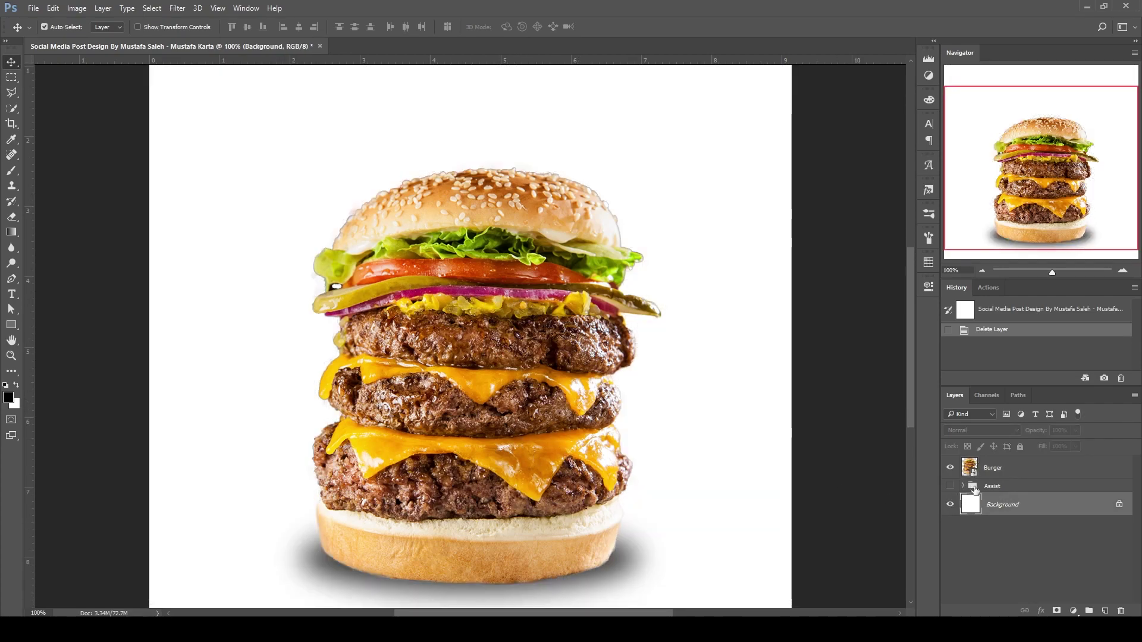
# - Expand the Assist group and select its magenta Background layer
pyautogui.click(959, 487)
pyautogui.click(961, 487)
pyautogui.scroll(-2, 1011, 535)
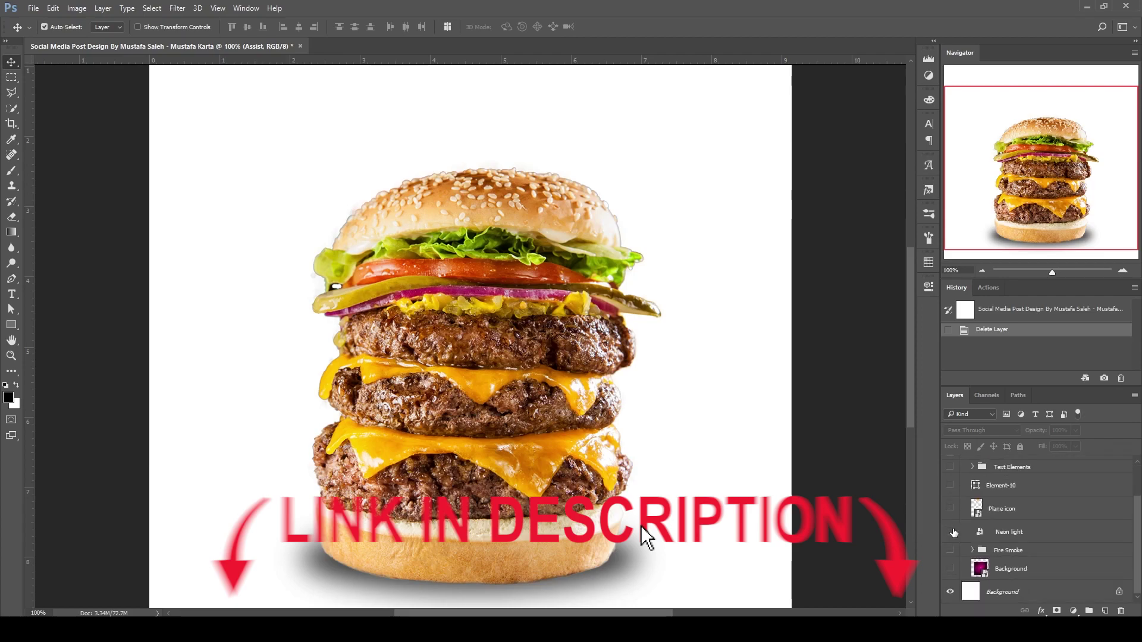
pyautogui.scroll(2, 1011, 535)
pyautogui.scroll(1, 596, 470)
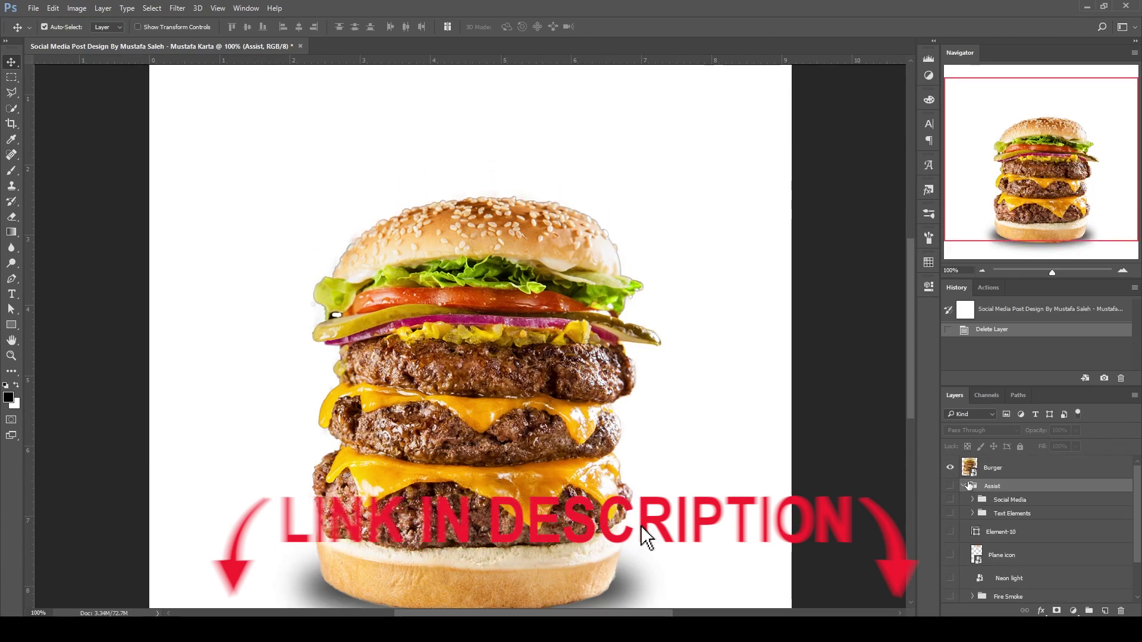
pyautogui.click(963, 486)
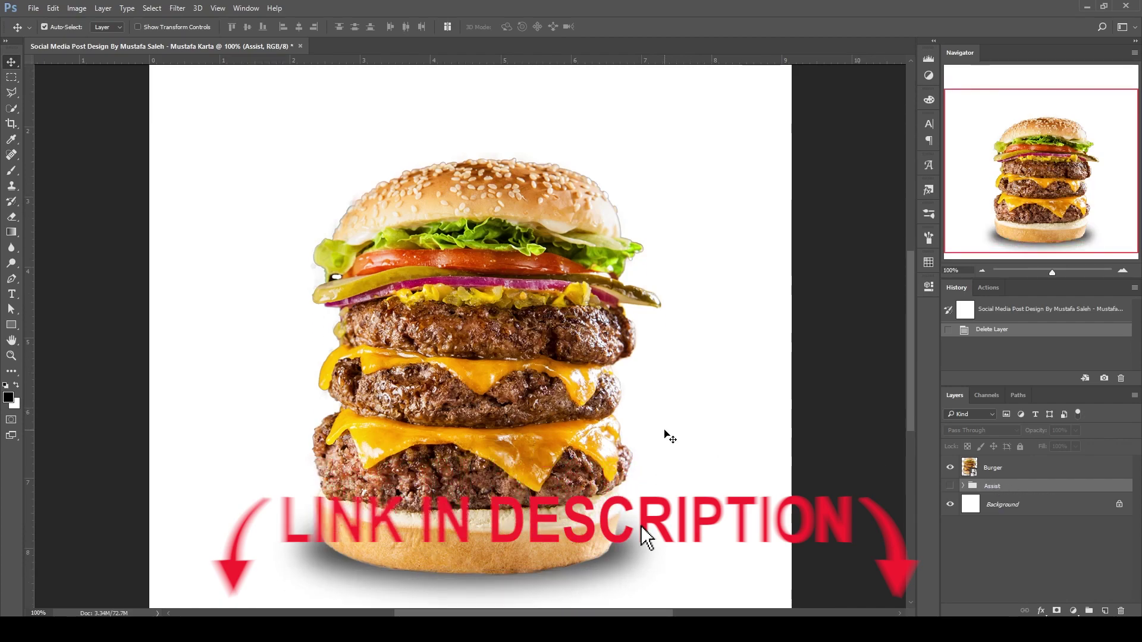
pyautogui.scroll(-1, 599, 445)
pyautogui.scroll(-1, 624, 441)
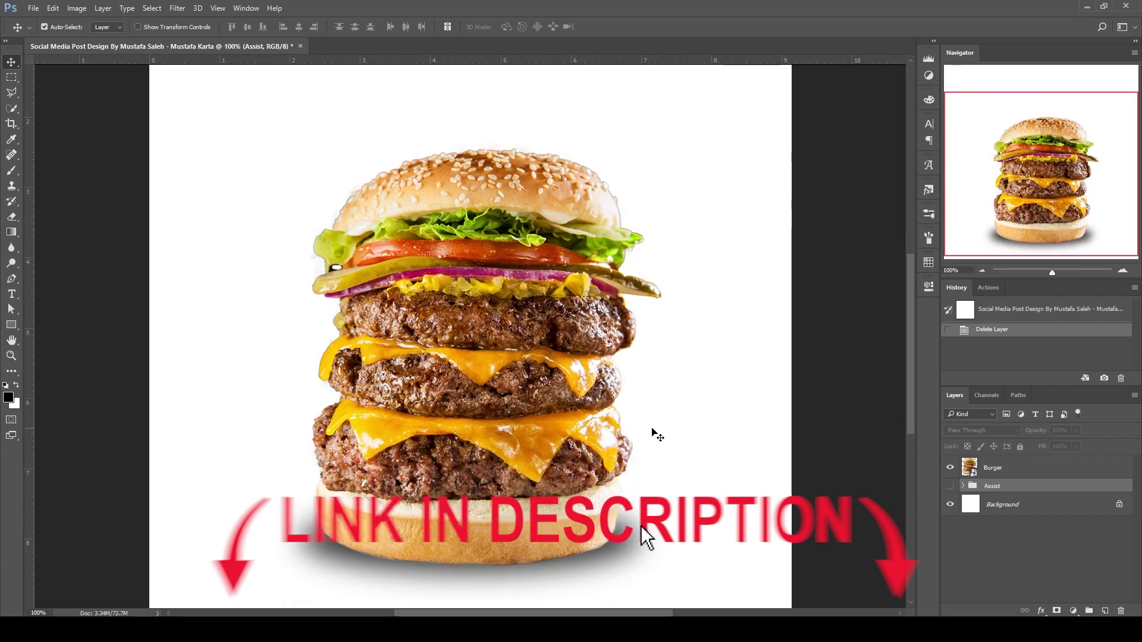
pyautogui.click(963, 486)
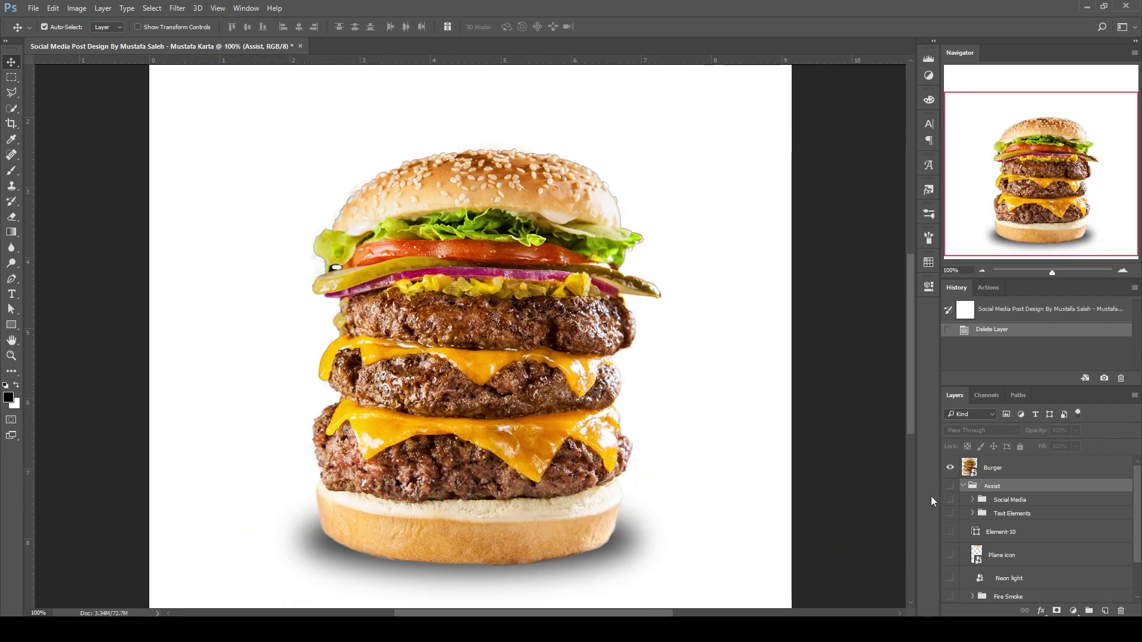
pyautogui.scroll(-1, 944, 506)
pyautogui.click(958, 572)
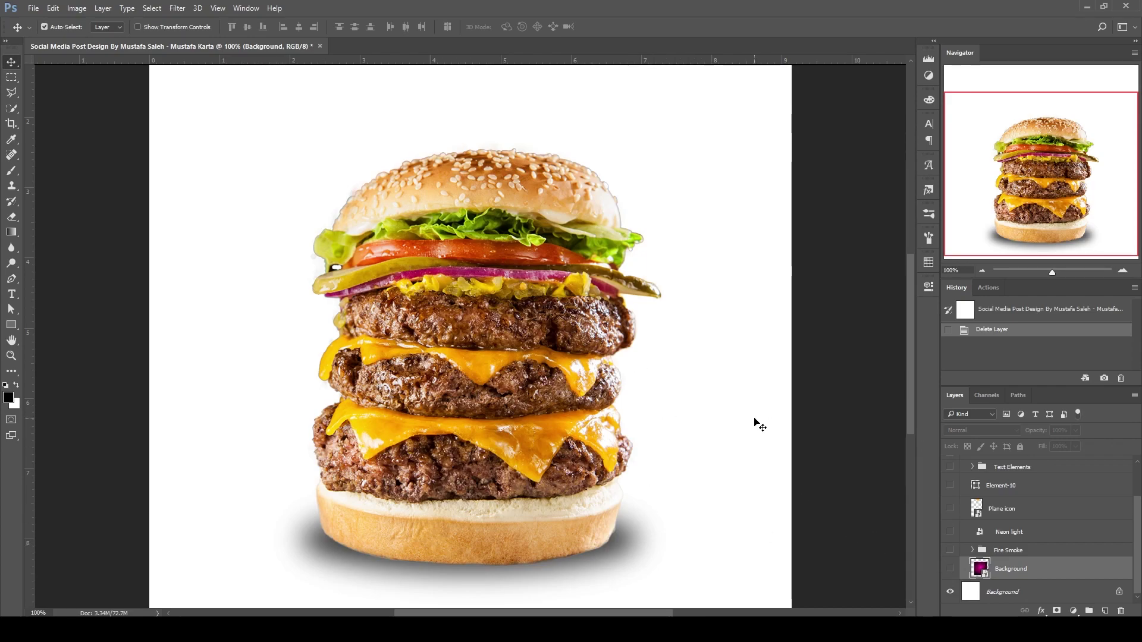
# - Show the magenta Background and the Fire Smoke sparks behind the burger
pyautogui.click(950, 568)
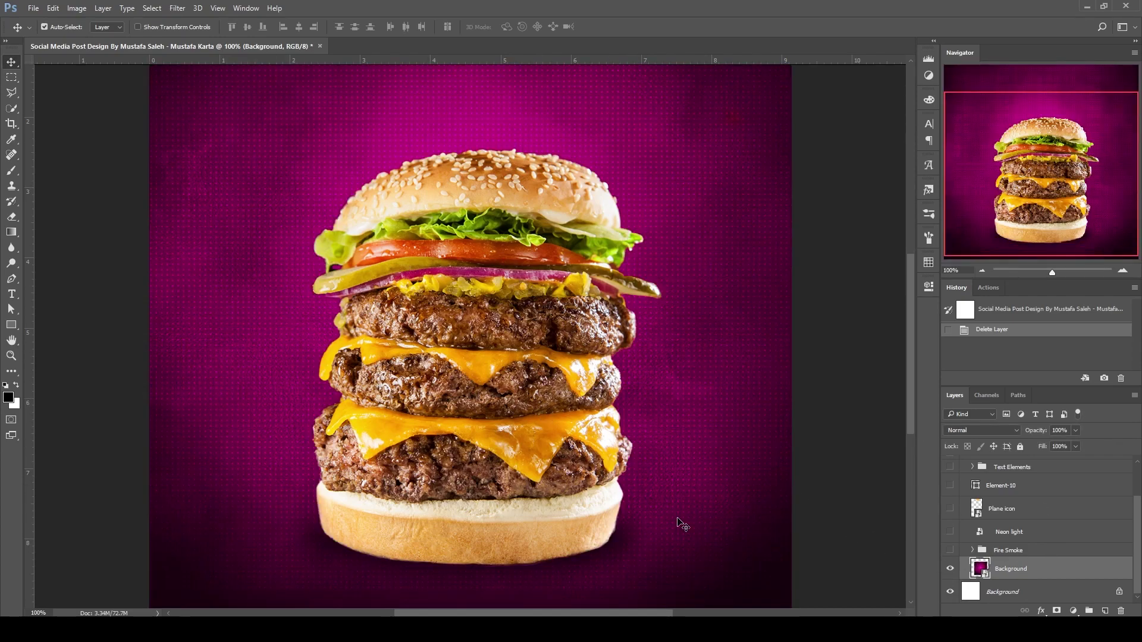
pyautogui.scroll(2, 773, 404)
pyautogui.scroll(2, 985, 485)
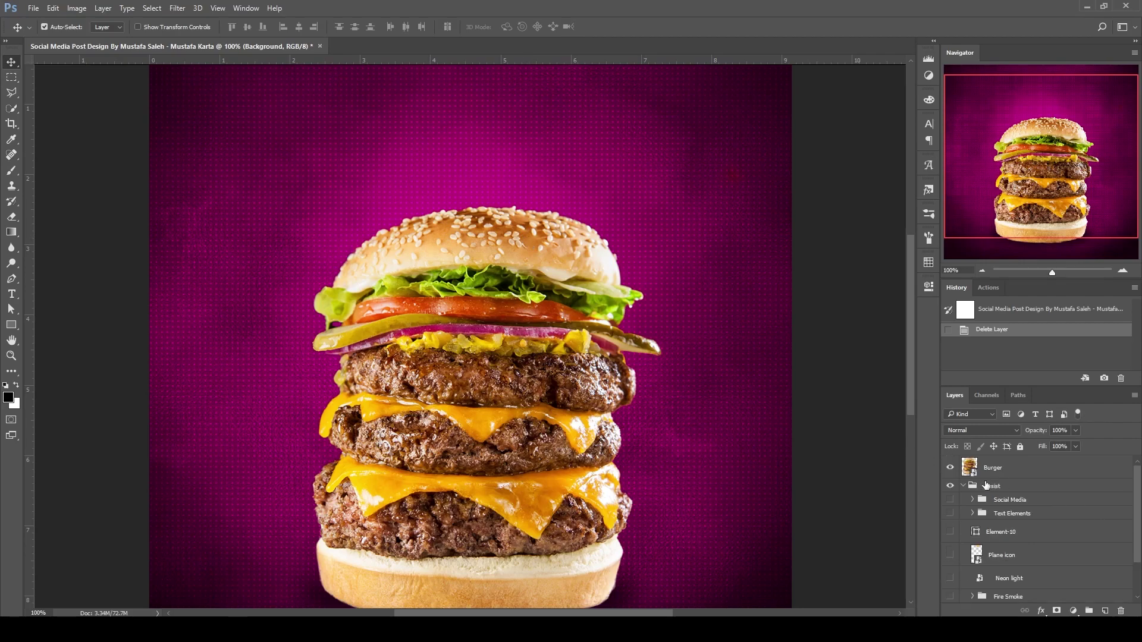
pyautogui.scroll(-3, 650, 395)
pyautogui.scroll(-3, 1011, 548)
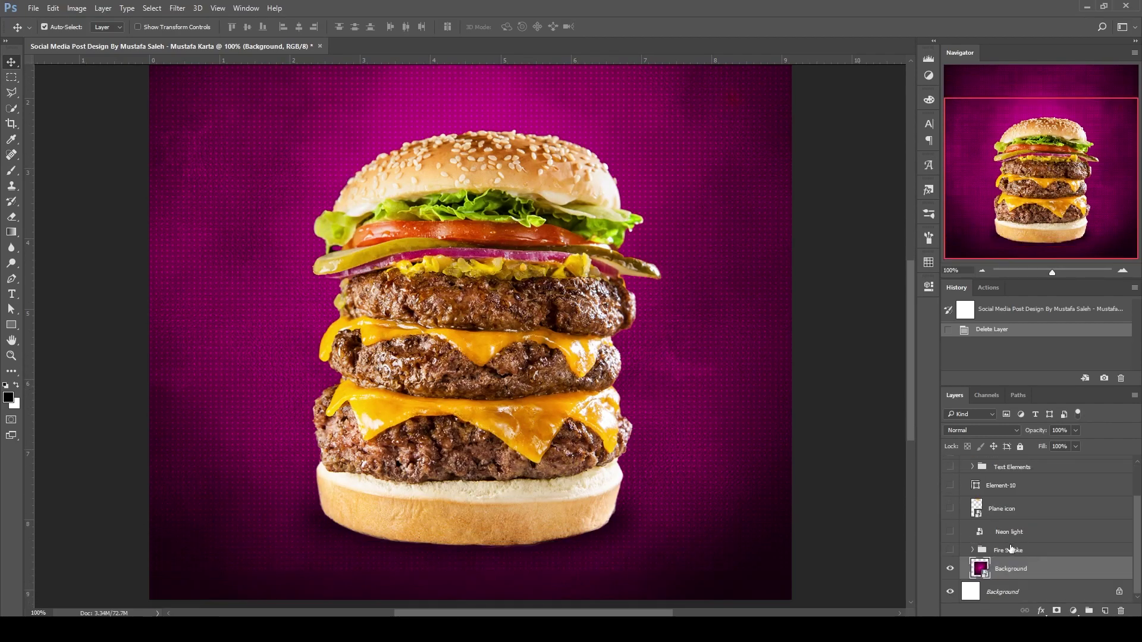
pyautogui.click(1018, 551)
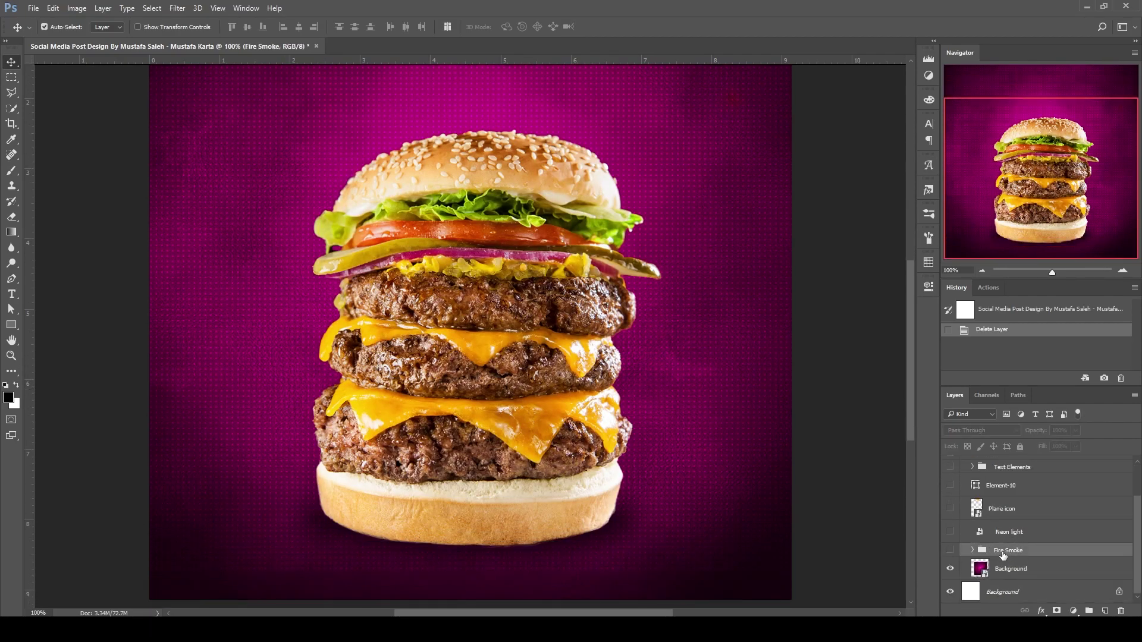
pyautogui.click(949, 550)
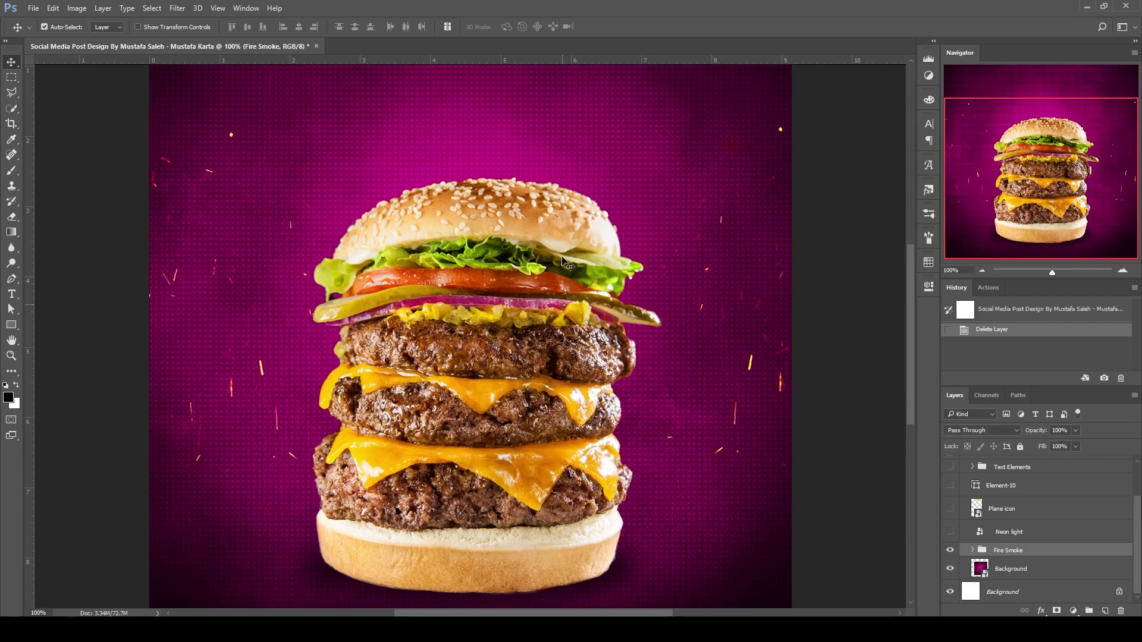
# - Turn on the Neon light rays, compare them briefly hidden, and collapse the Assist group
pyautogui.scroll(3, 571, 226)
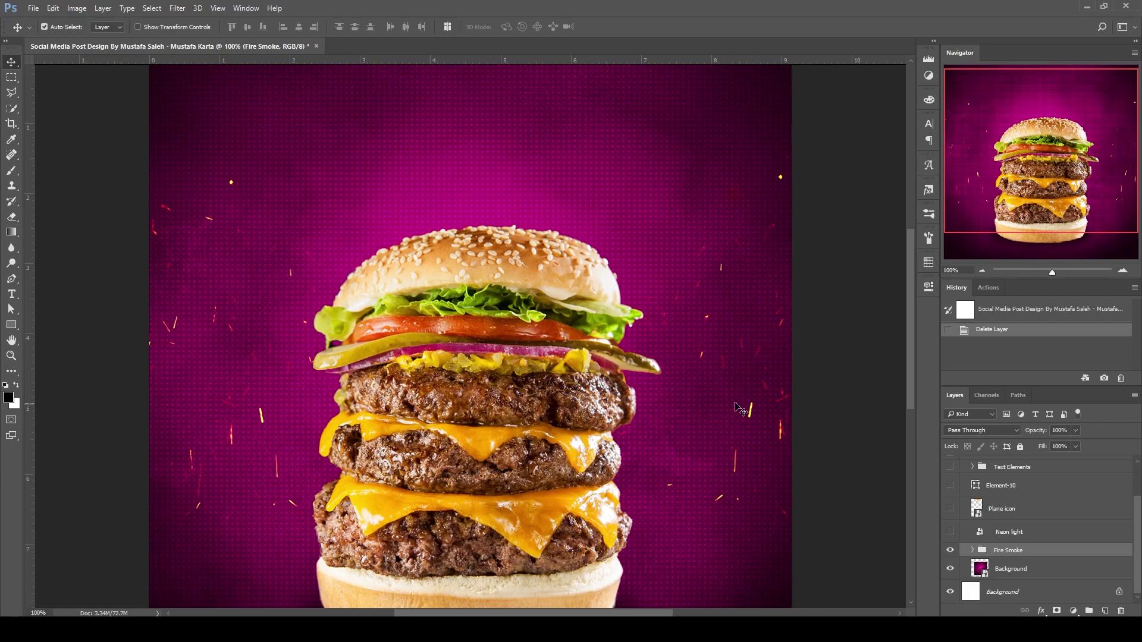
pyautogui.scroll(-1, 773, 410)
pyautogui.scroll(1, 773, 411)
pyautogui.click(1052, 534)
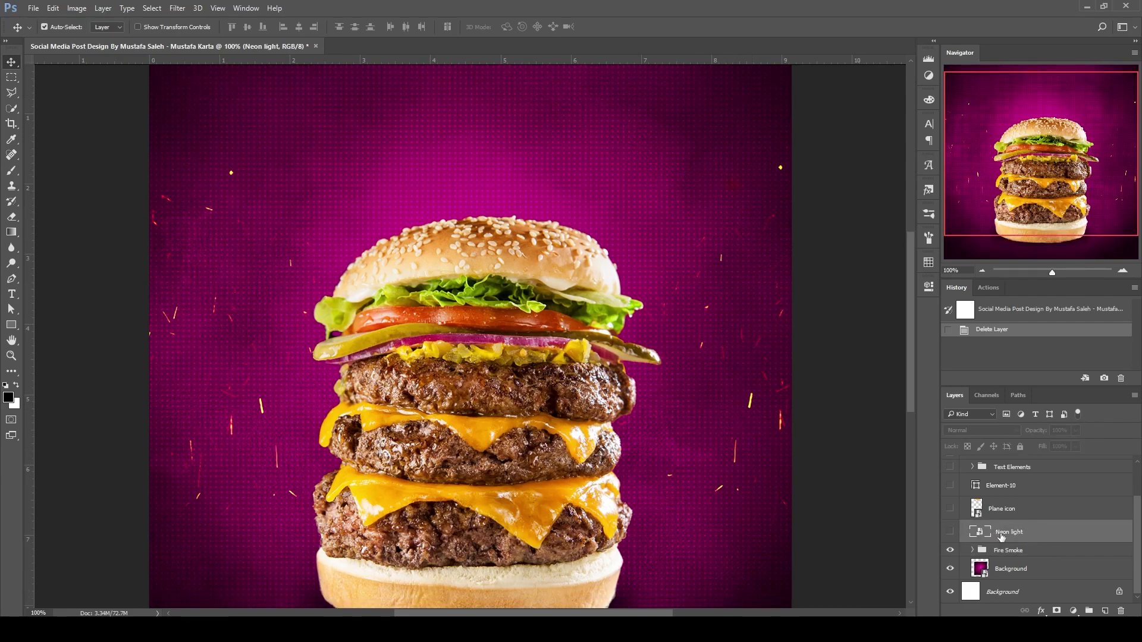
pyautogui.click(949, 531)
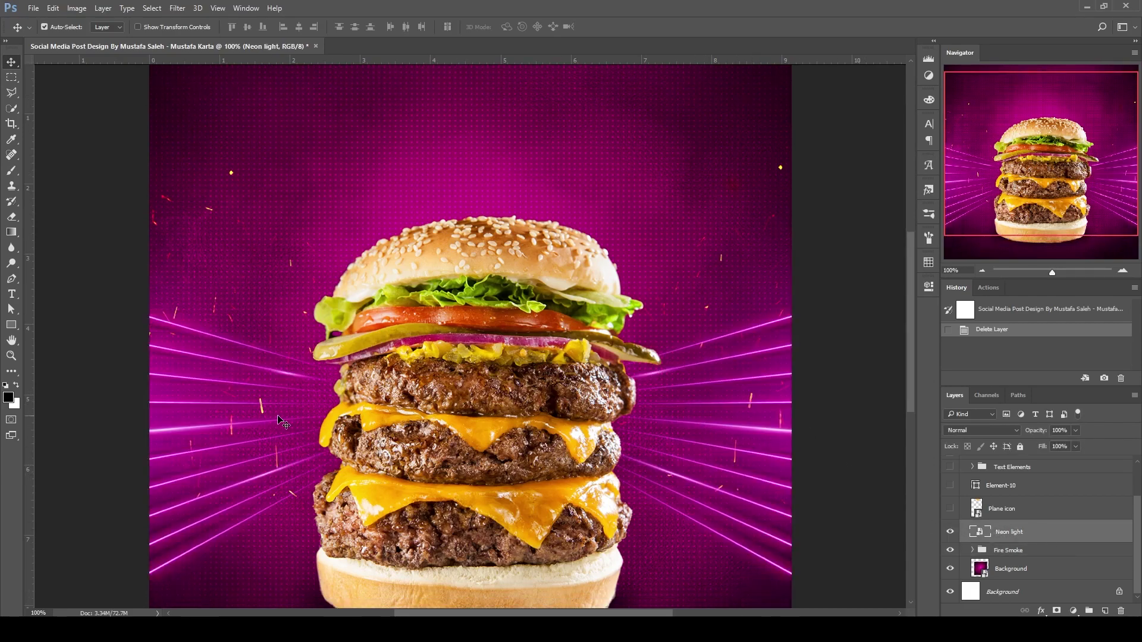
pyautogui.scroll(-2, 397, 414)
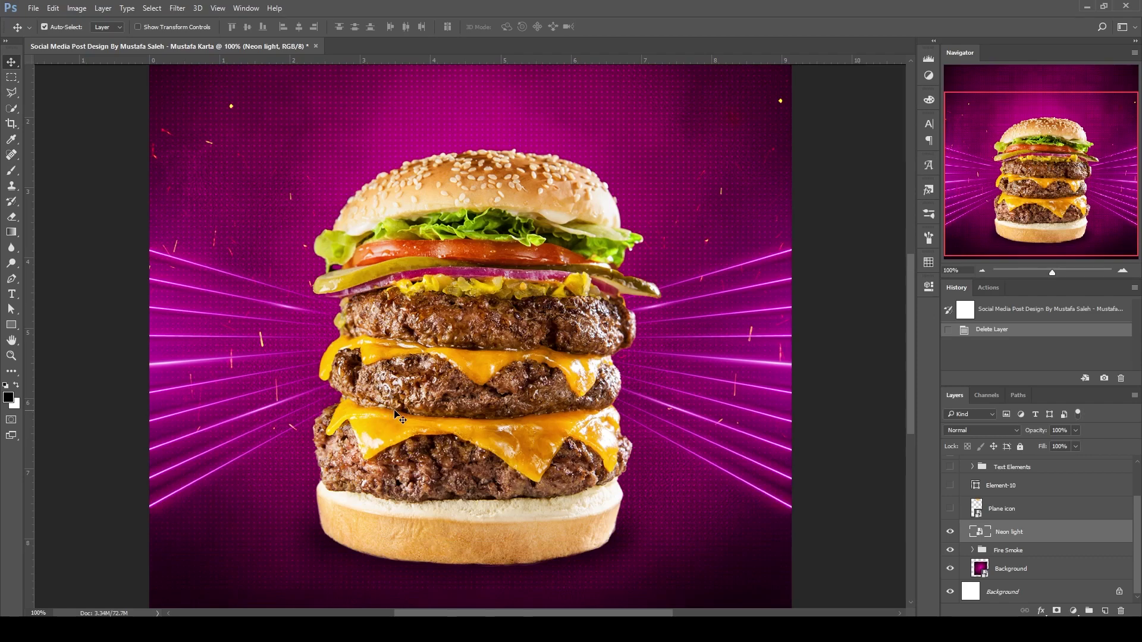
pyautogui.click(950, 533)
pyautogui.scroll(2, 1009, 509)
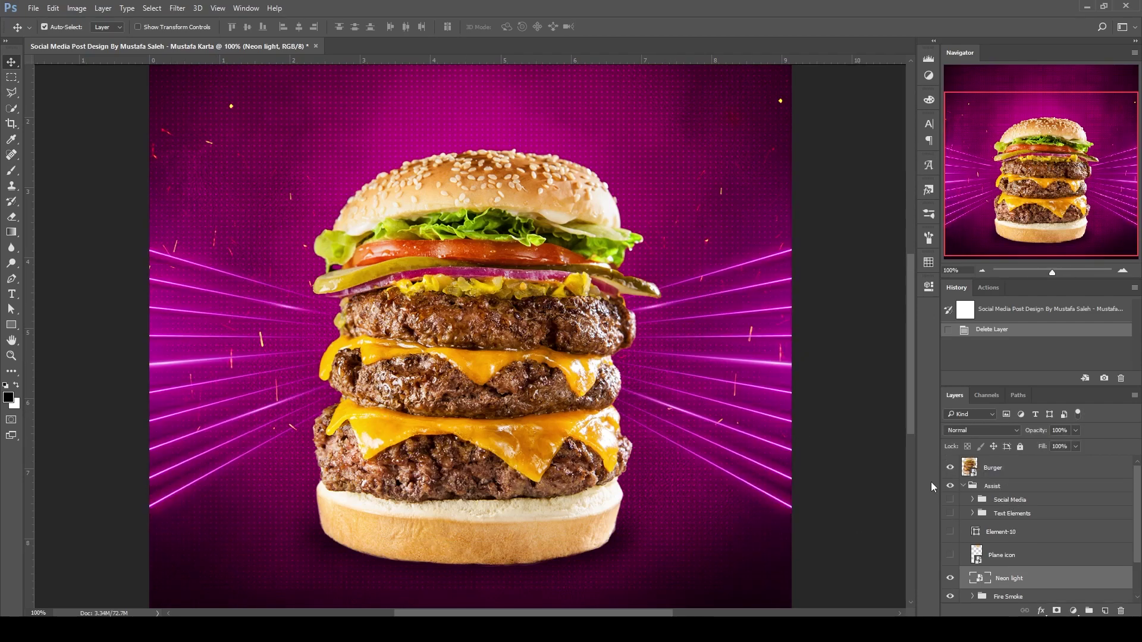
pyautogui.scroll(2, 529, 321)
pyautogui.scroll(2, 529, 321)
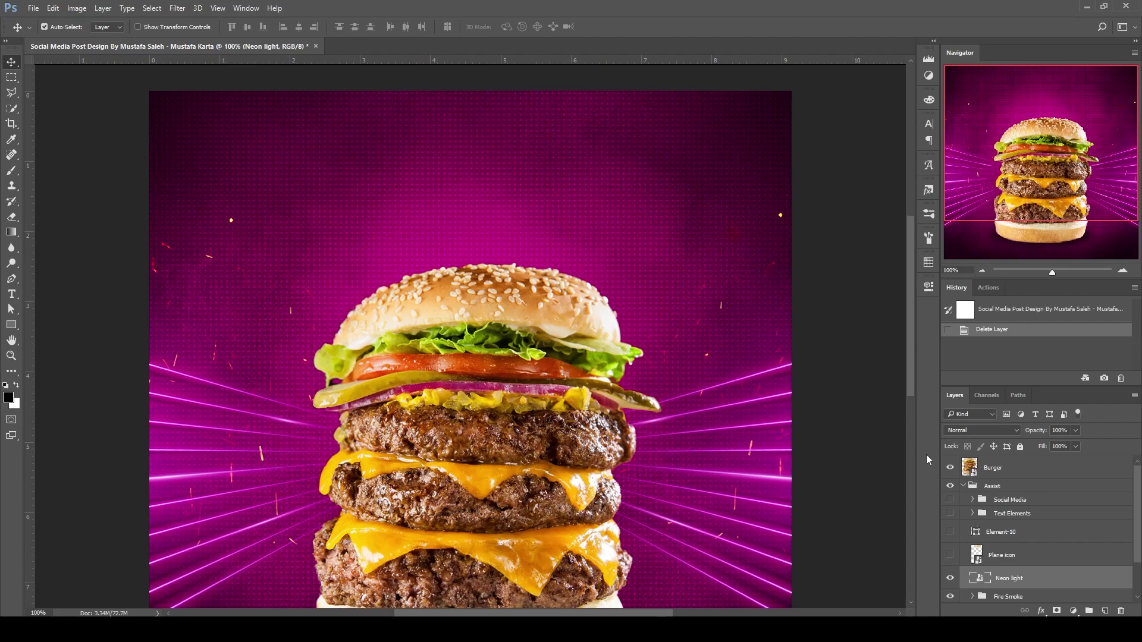
pyautogui.click(964, 487)
# - Select the Burger layer so the title text layers go above it
pyautogui.click(995, 469)
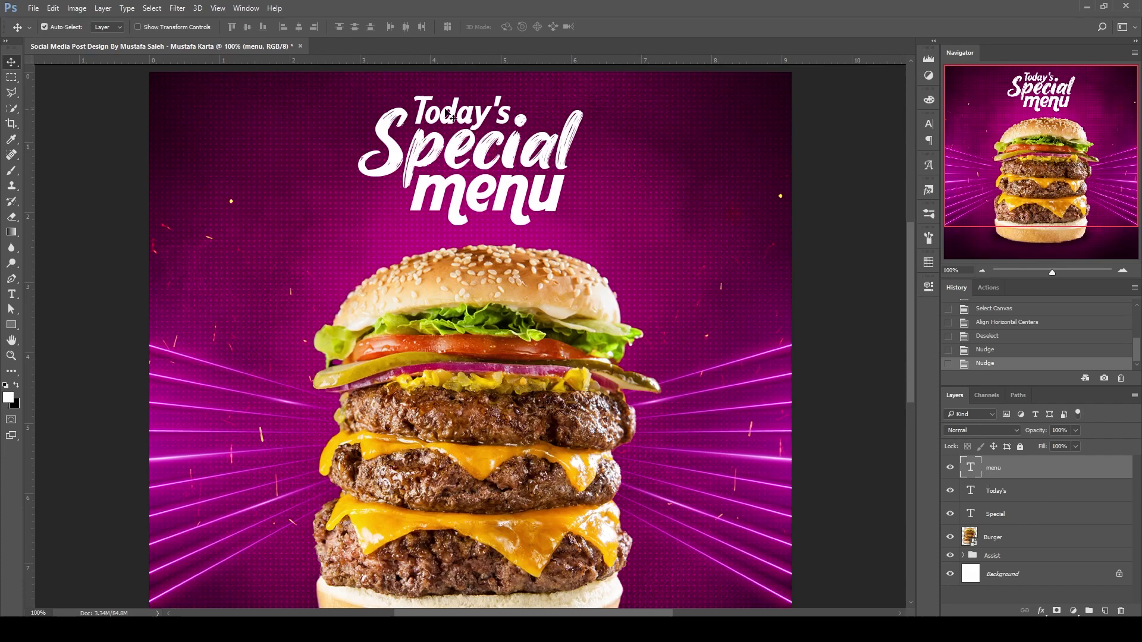
# - Give the Today's text layer an orange-yellow Color Overlay around #ffaa00
pyautogui.click(1044, 517)
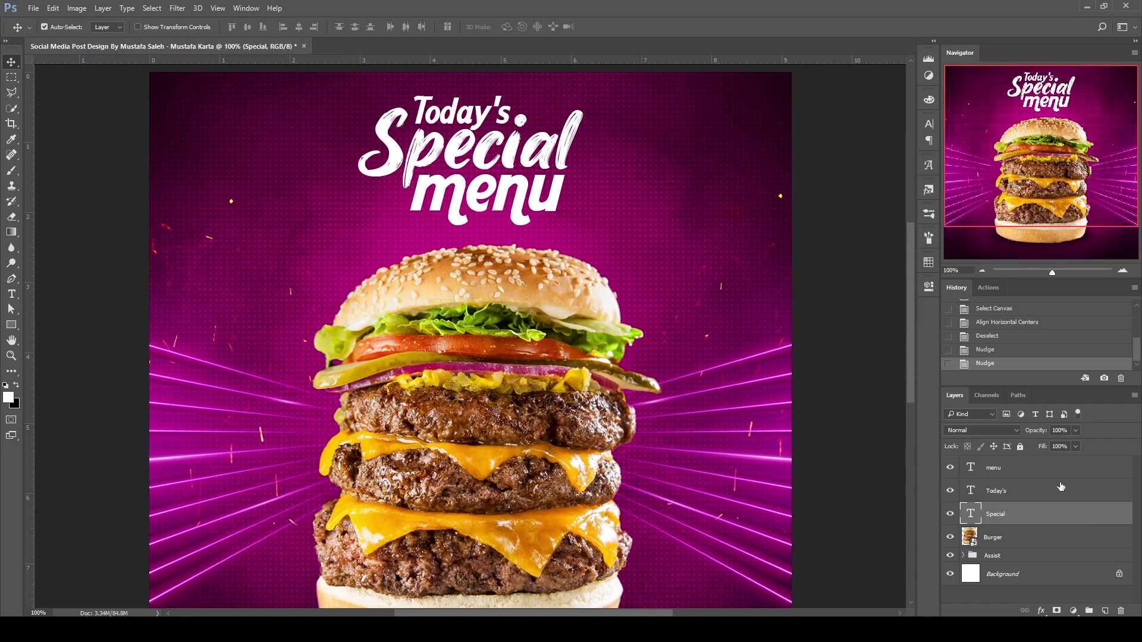
pyautogui.doubleClick(1044, 490)
pyautogui.moveTo(556, 123); pyautogui.dragTo(900, 244)
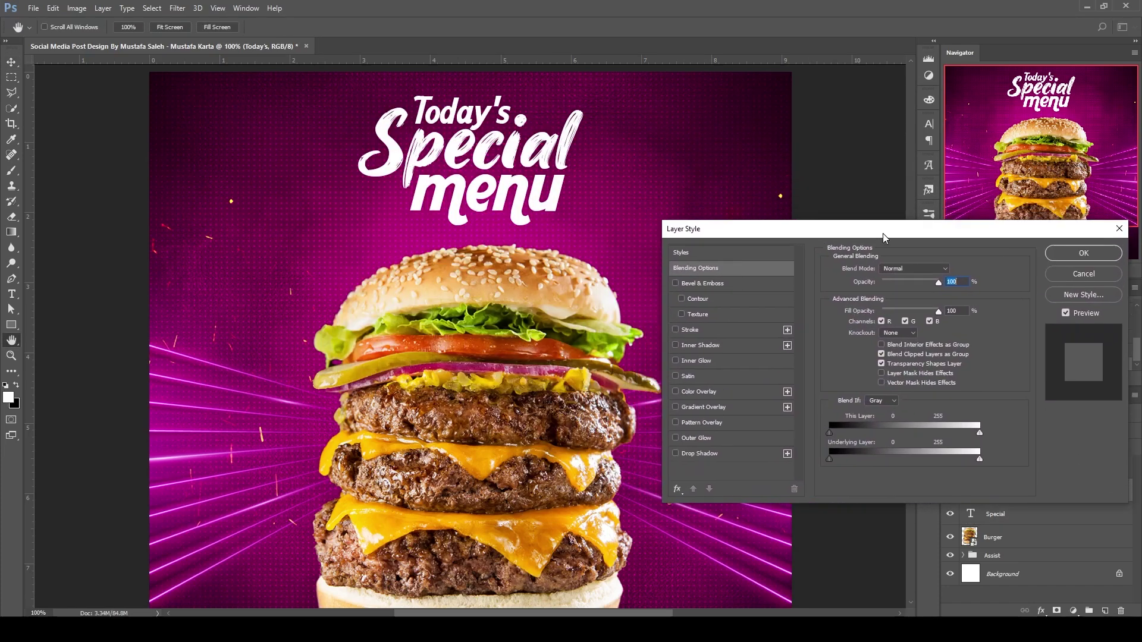
pyautogui.click(730, 398)
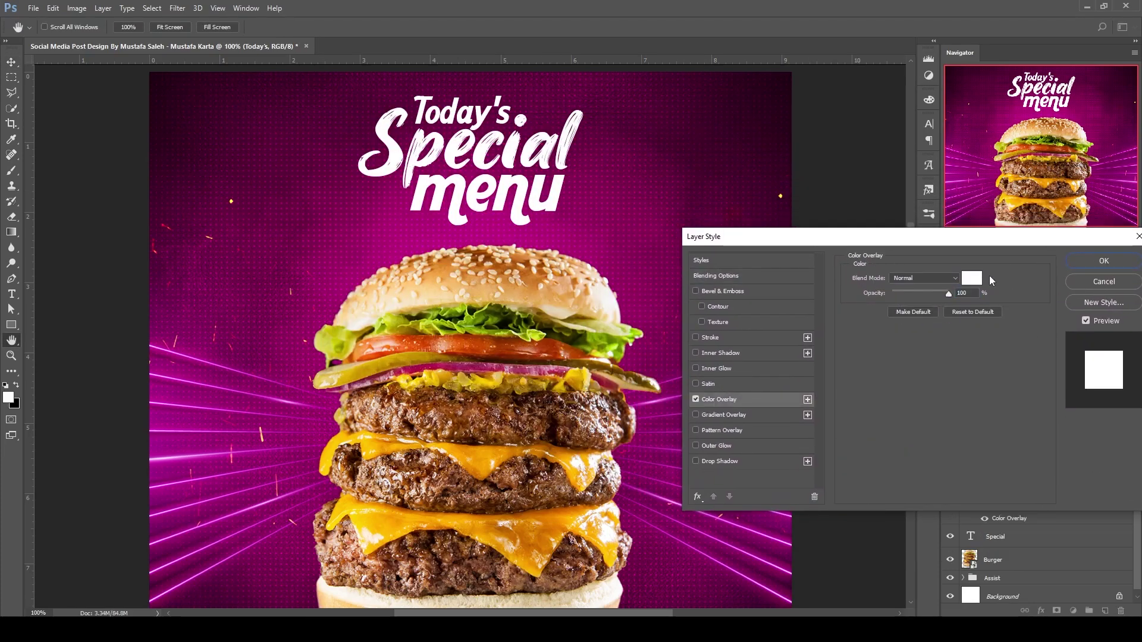
pyautogui.click(972, 277)
pyautogui.write('ffaa00')
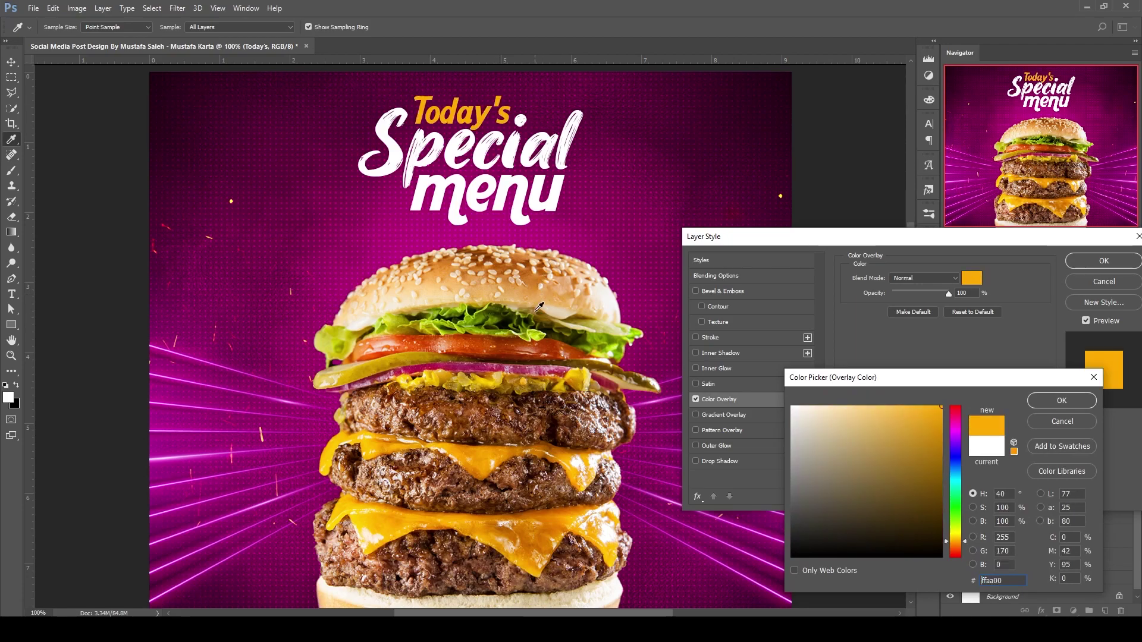
pyautogui.moveTo(958, 539)
pyautogui.mouseDown()
pyautogui.moveTo(956, 550)
pyautogui.moveTo(957, 539)
pyautogui.mouseUp()
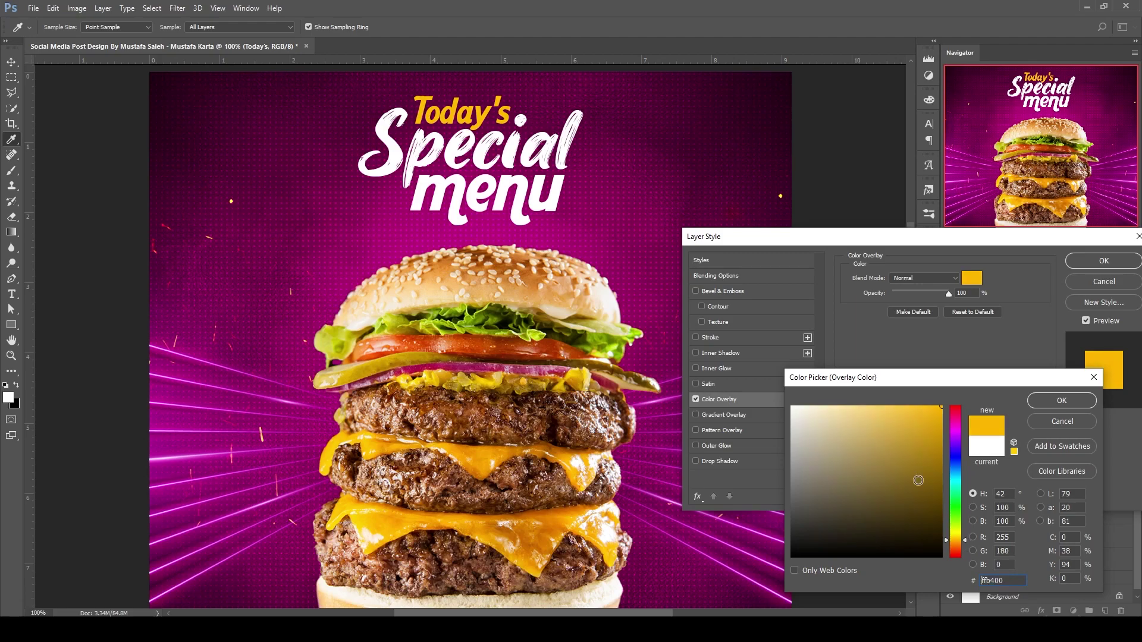
pyautogui.click(1061, 404)
pyautogui.press('Return')
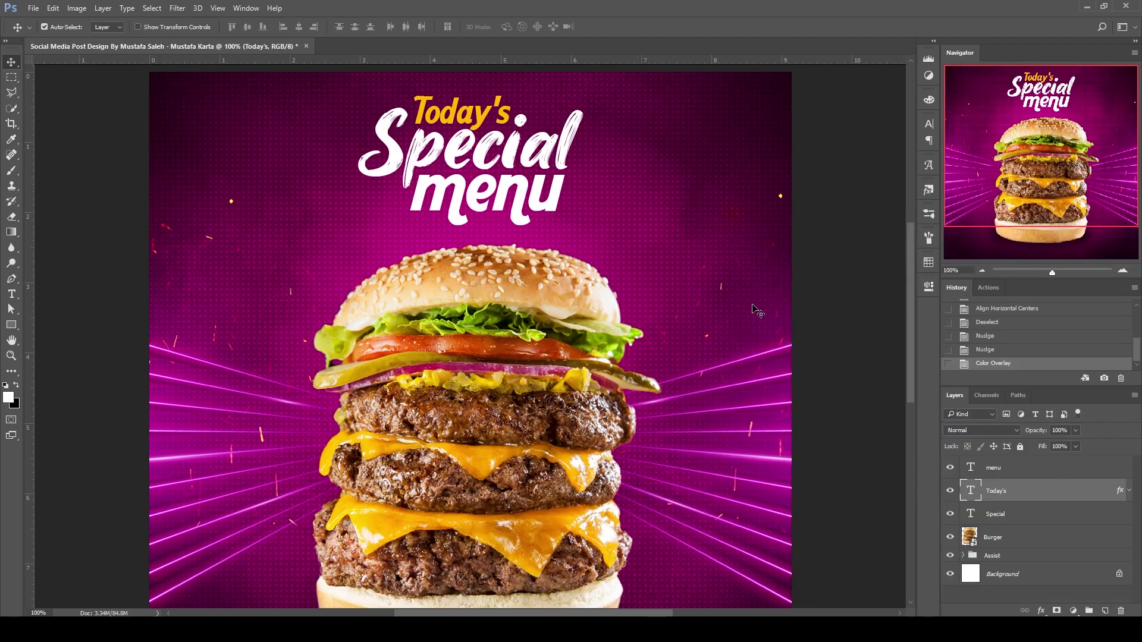
# - Apply the same yellow Color Overlay to the menu text layer
pyautogui.doubleClick(1045, 464)
pyautogui.moveTo(495, 110)
pyautogui.mouseDown()
pyautogui.moveTo(833, 224)
pyautogui.moveTo(771, 126)
pyautogui.mouseUp()
pyautogui.click(656, 290)
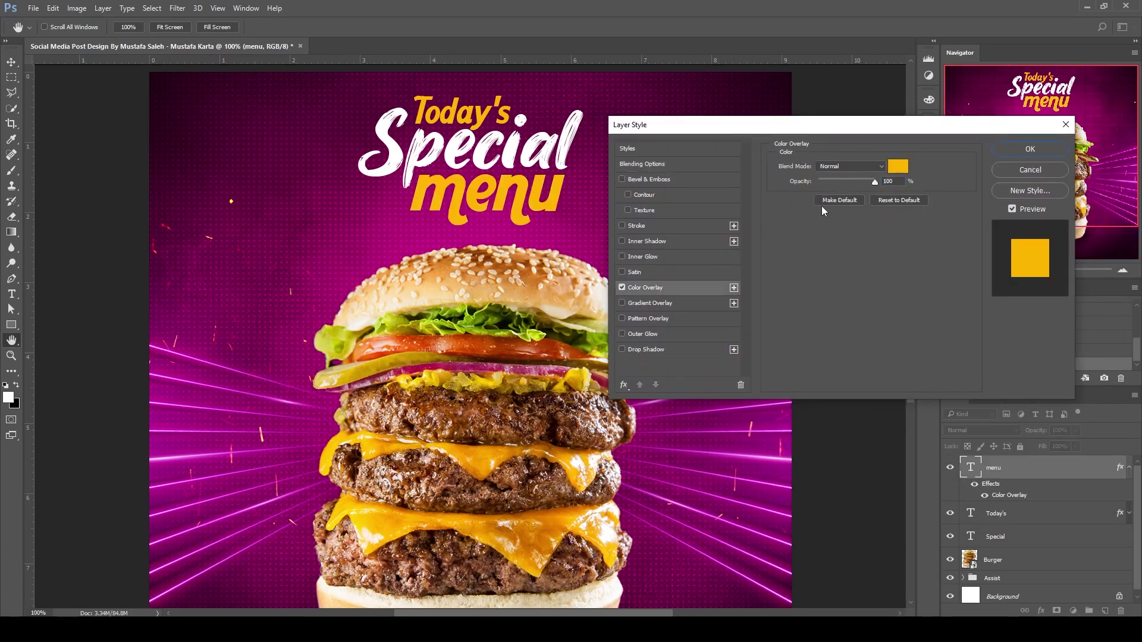
pyautogui.press('Return')
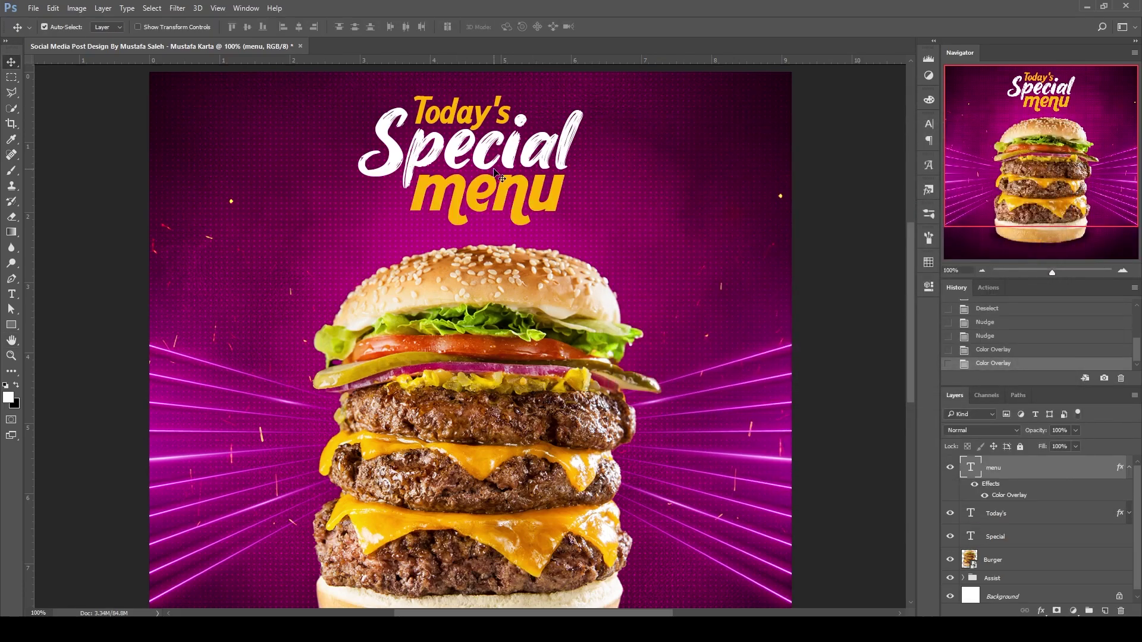
# - Group the menu, Today's and Special text layers and name the group 'Mid Text'
pyautogui.click(1128, 469)
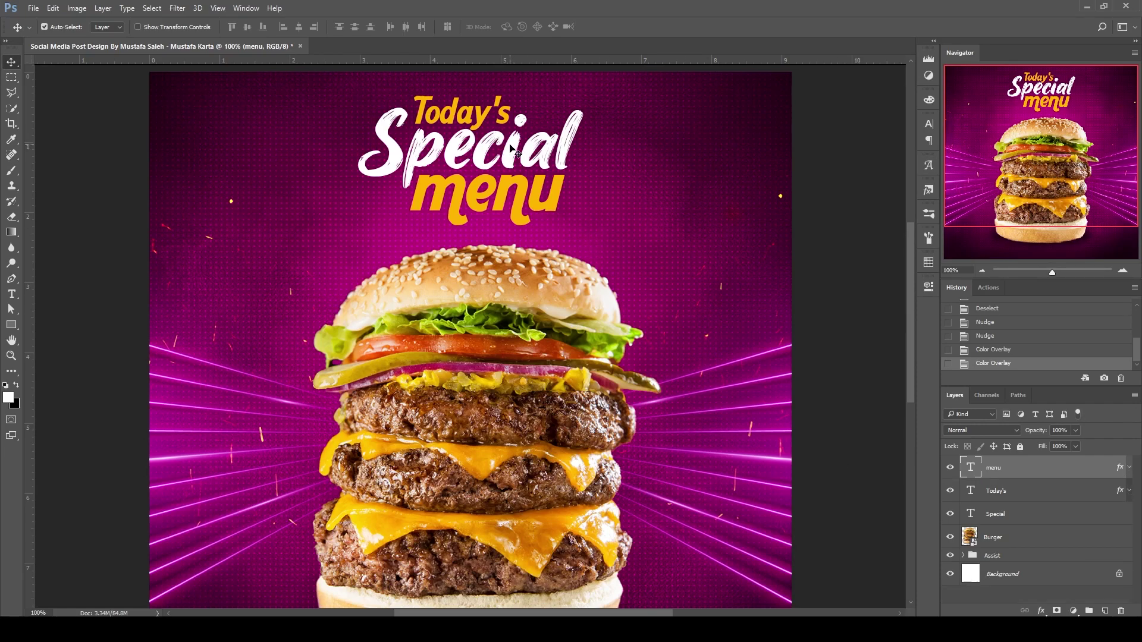
pyautogui.keyDown('shift'); pyautogui.click(1037, 517); pyautogui.keyUp('shift')
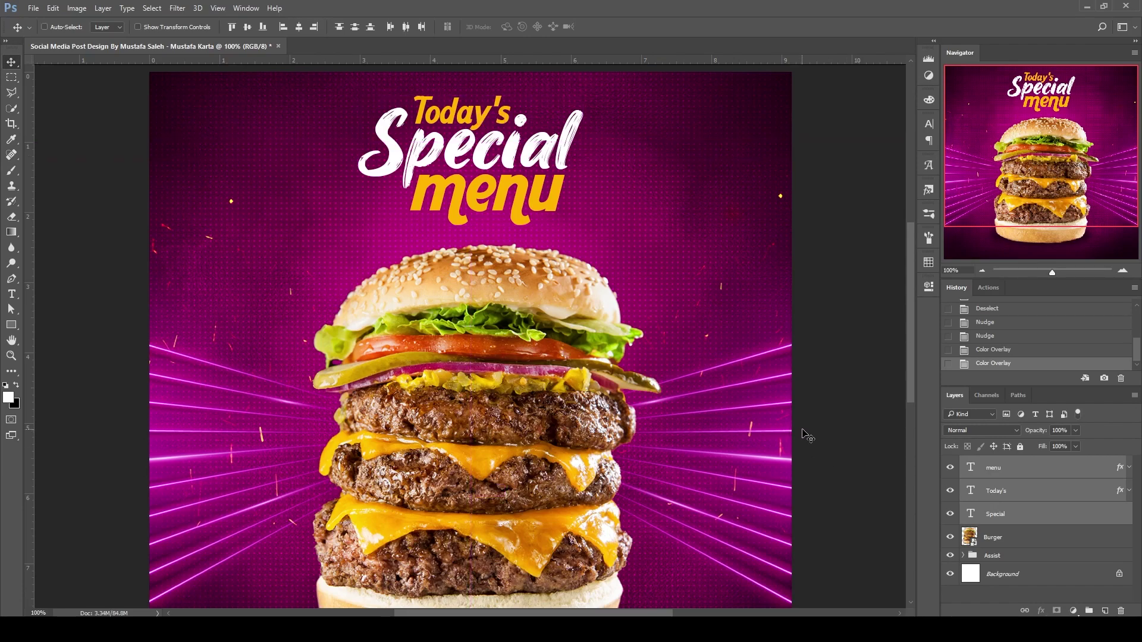
pyautogui.hotkey('ctrl', 'g')
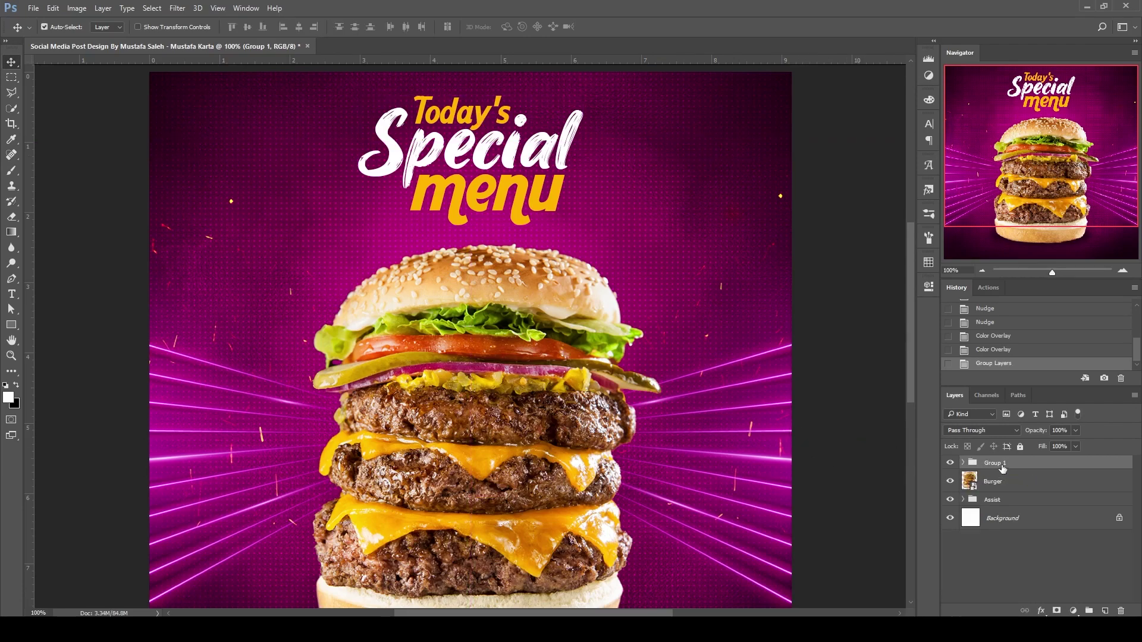
pyautogui.doubleClick(994, 463)
pyautogui.write('Mid Text')
pyautogui.press('Return')
# - Check the Mid Text group's visibility and try moving it, then cancel the transform
pyautogui.click(949, 463)
pyautogui.hotkey('ctrl', 't')
pyautogui.moveTo(524, 179)
pyautogui.mouseDown()
pyautogui.moveTo(451, 218)
pyautogui.moveTo(269, 209)
pyautogui.mouseUp()
pyautogui.click(506, 26)
# - Give the LOGO layer the same golden-yellow Color Overlay used on the title words
pyautogui.scroll(-3, 348, 490)
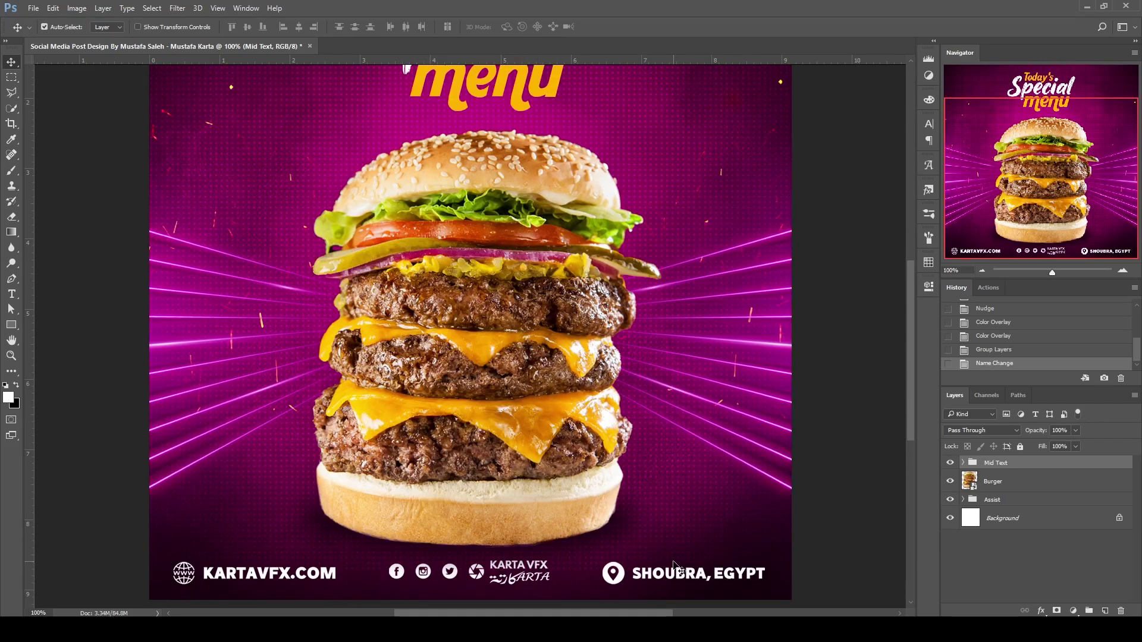
pyautogui.scroll(1, 625, 491)
pyautogui.scroll(2, 625, 491)
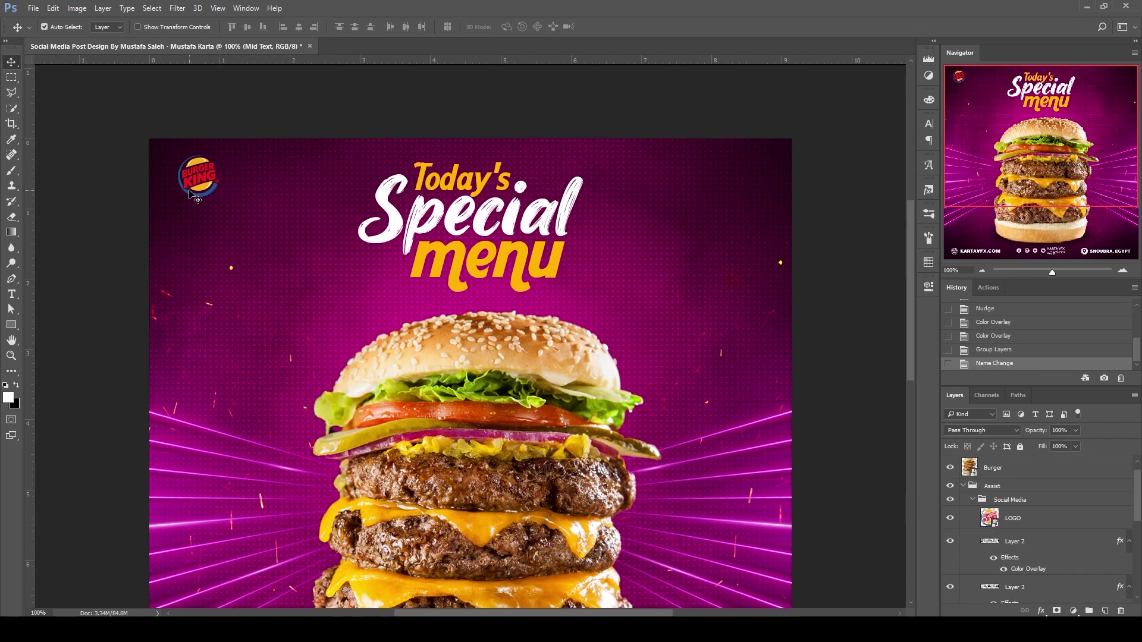
pyautogui.click(1076, 519)
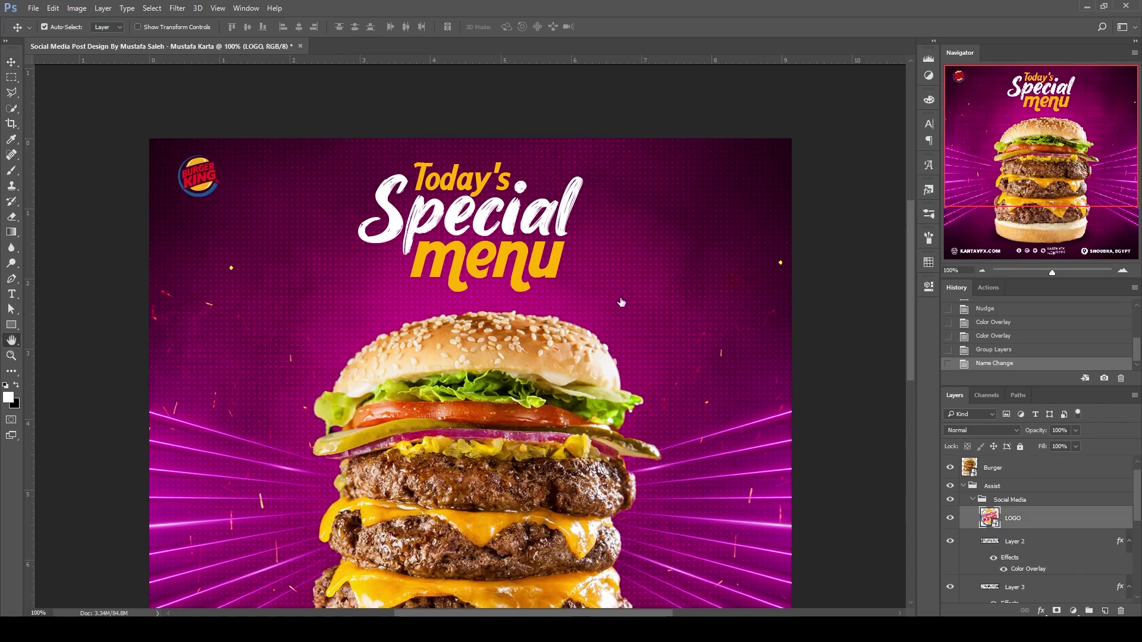
pyautogui.doubleClick(1076, 519)
pyautogui.click(645, 287)
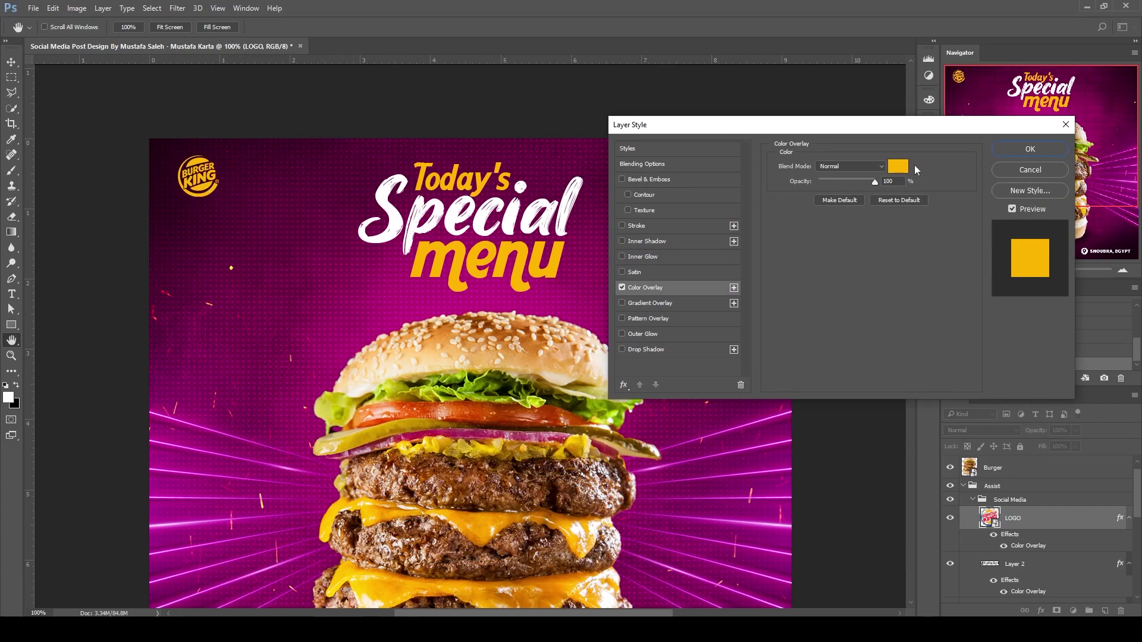
pyautogui.click(1030, 149)
pyautogui.press('v')
pyautogui.scroll(-1, 226, 196)
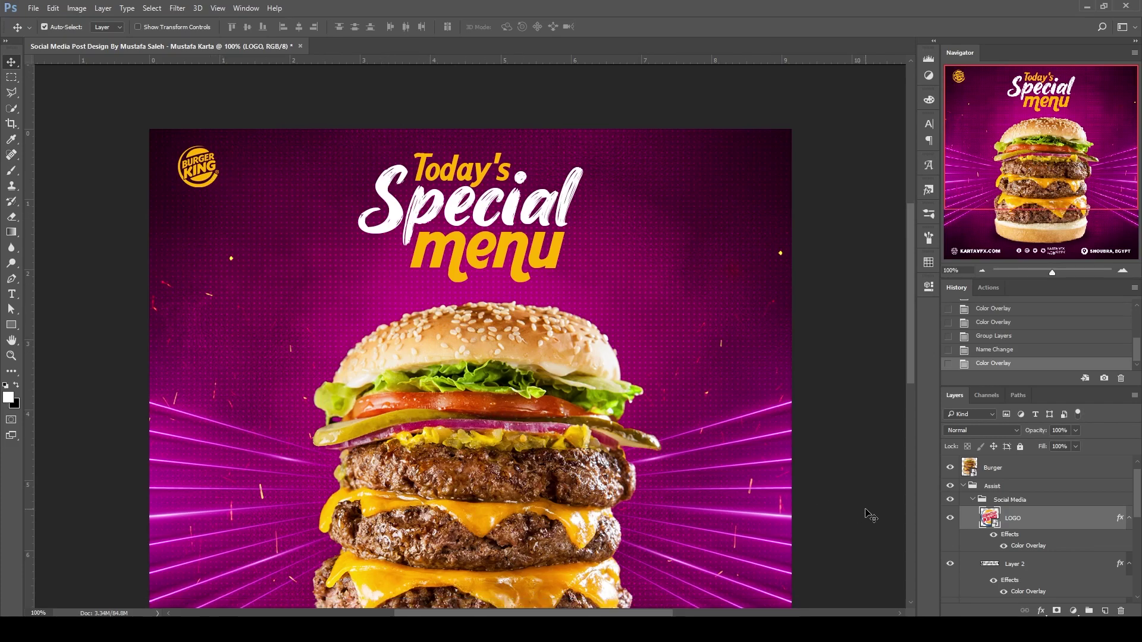
pyautogui.click(972, 500)
# - Show the Text Elements doodles and move the Element-01 swirl up and left
pyautogui.click(999, 514)
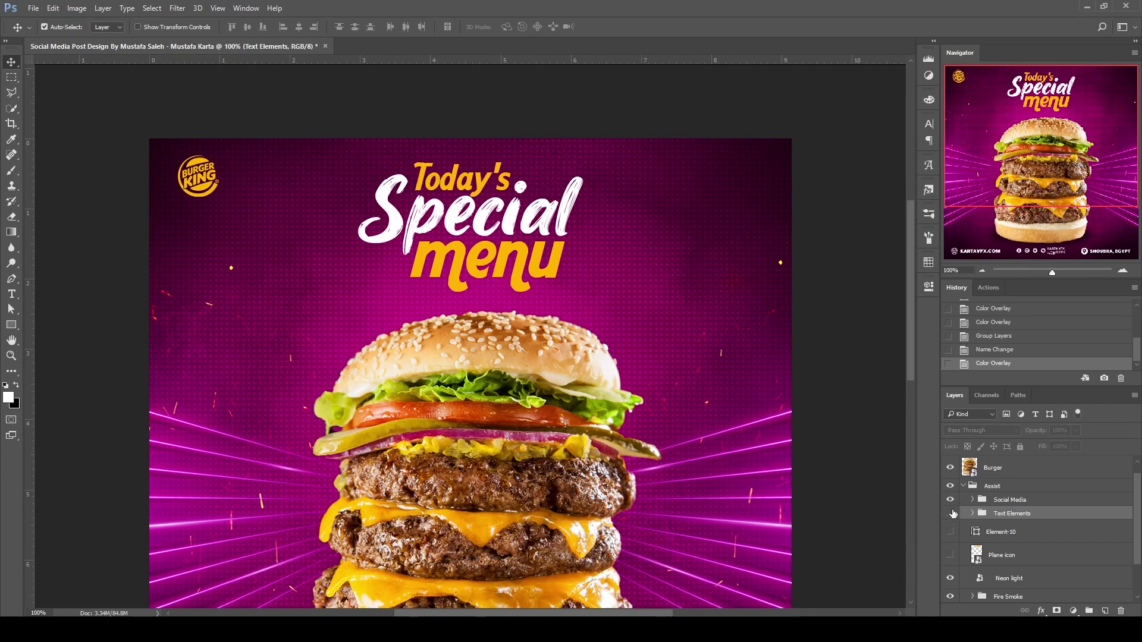
pyautogui.click(949, 515)
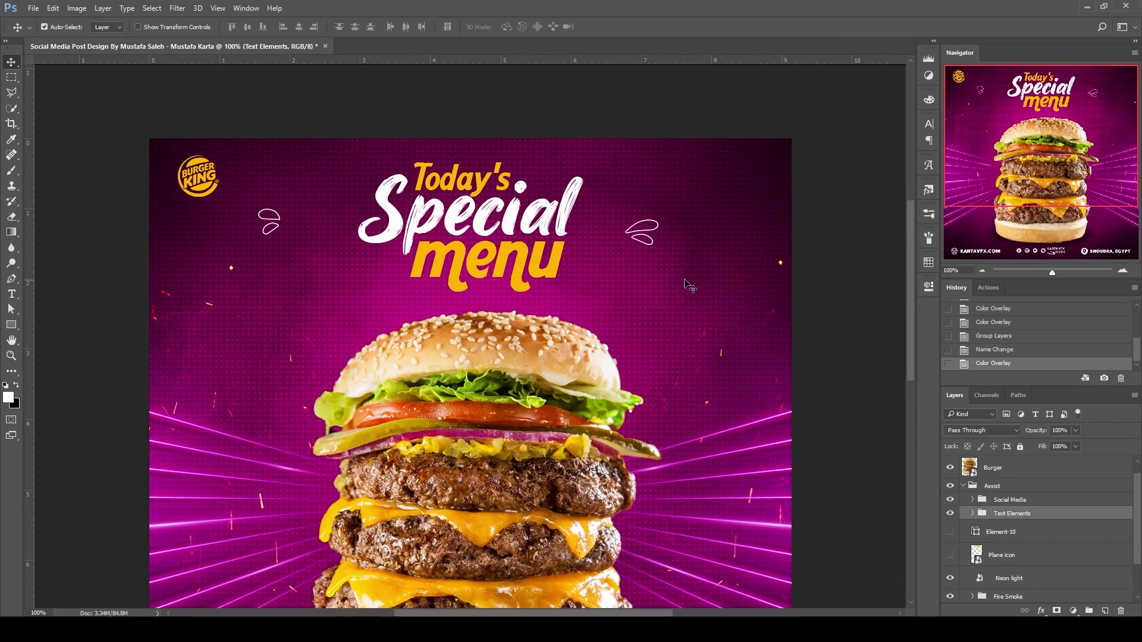
pyautogui.hotkey('ctrl', 't')
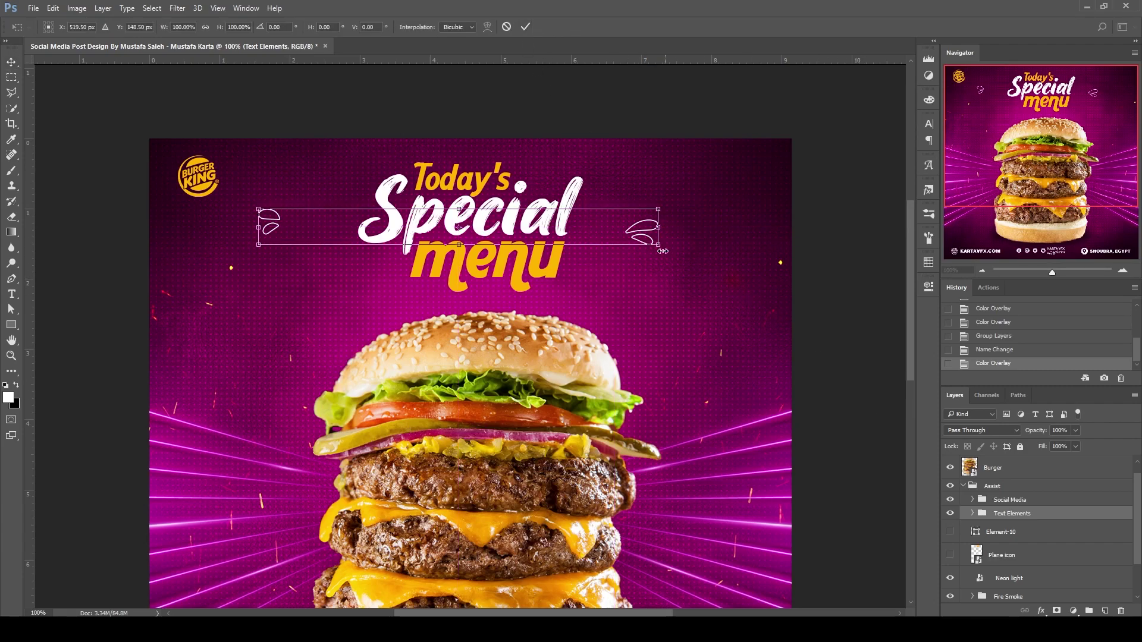
pyautogui.click(526, 26)
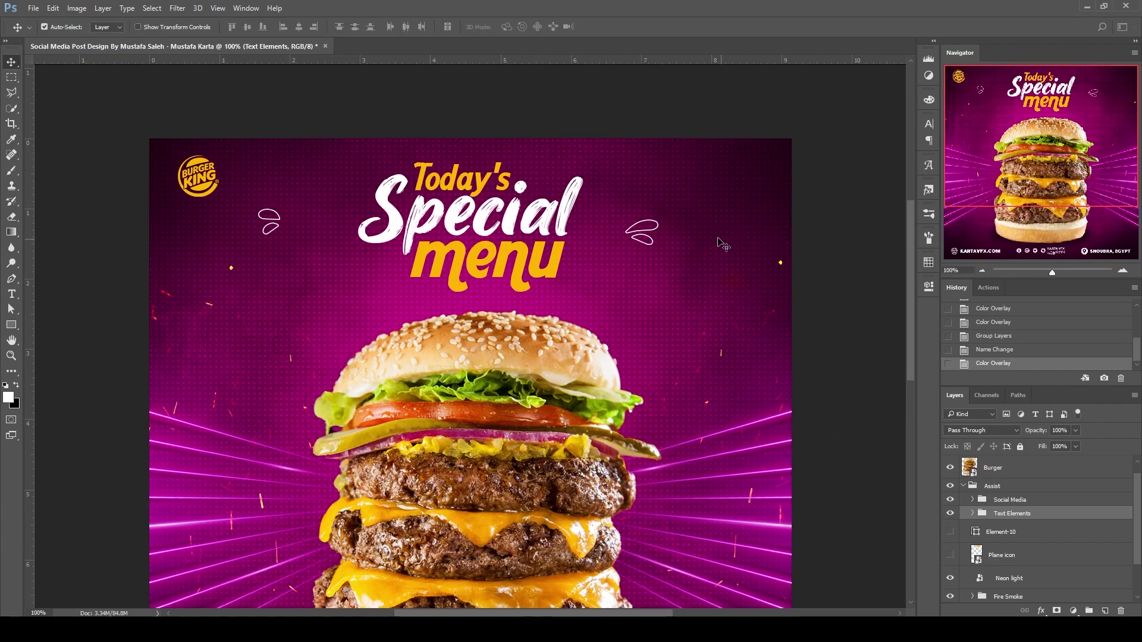
pyautogui.click(972, 513)
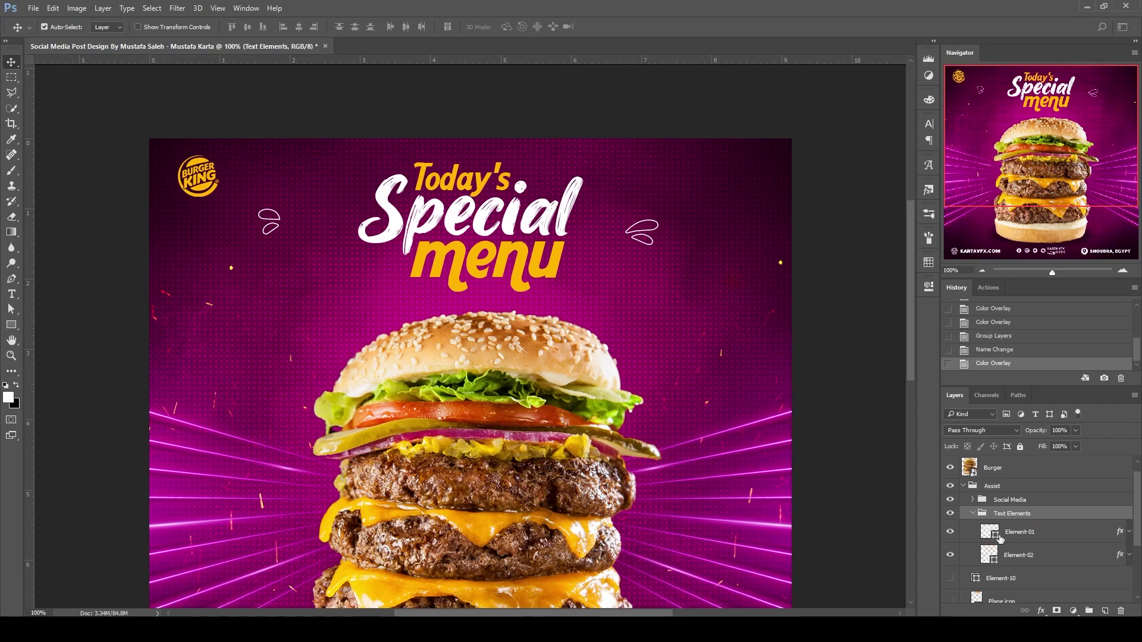
pyautogui.click(999, 538)
pyautogui.hotkey('ctrl', 't')
pyautogui.moveTo(642, 232); pyautogui.dragTo(614, 195)
pyautogui.click(525, 27)
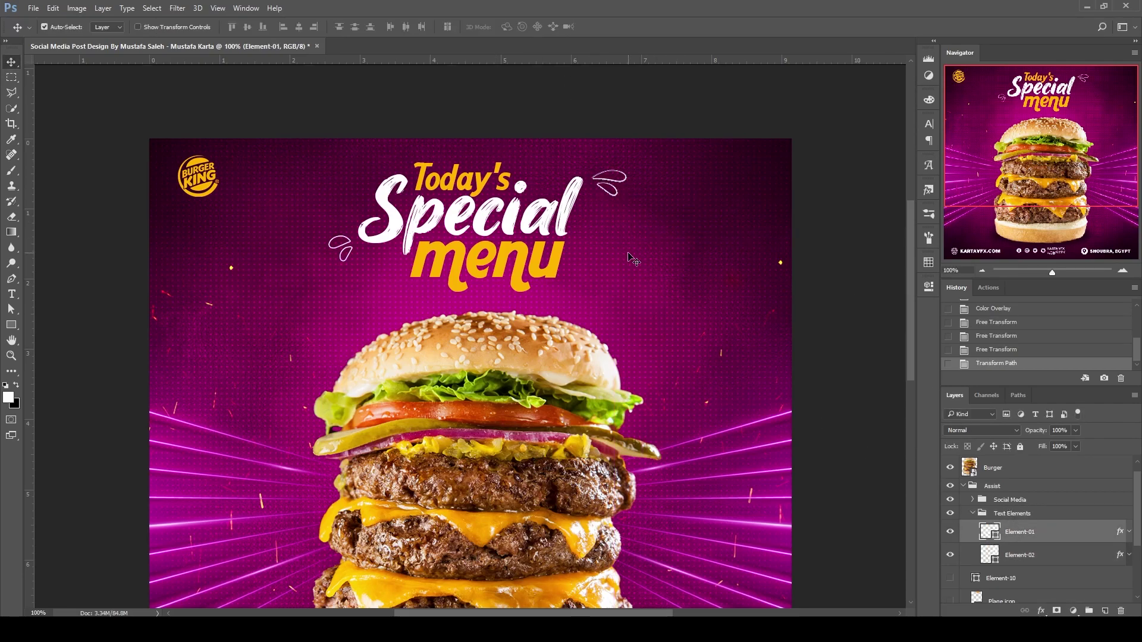
# - Duplicate the Element-01 and Element-02 swirl layers
pyautogui.click(1035, 556)
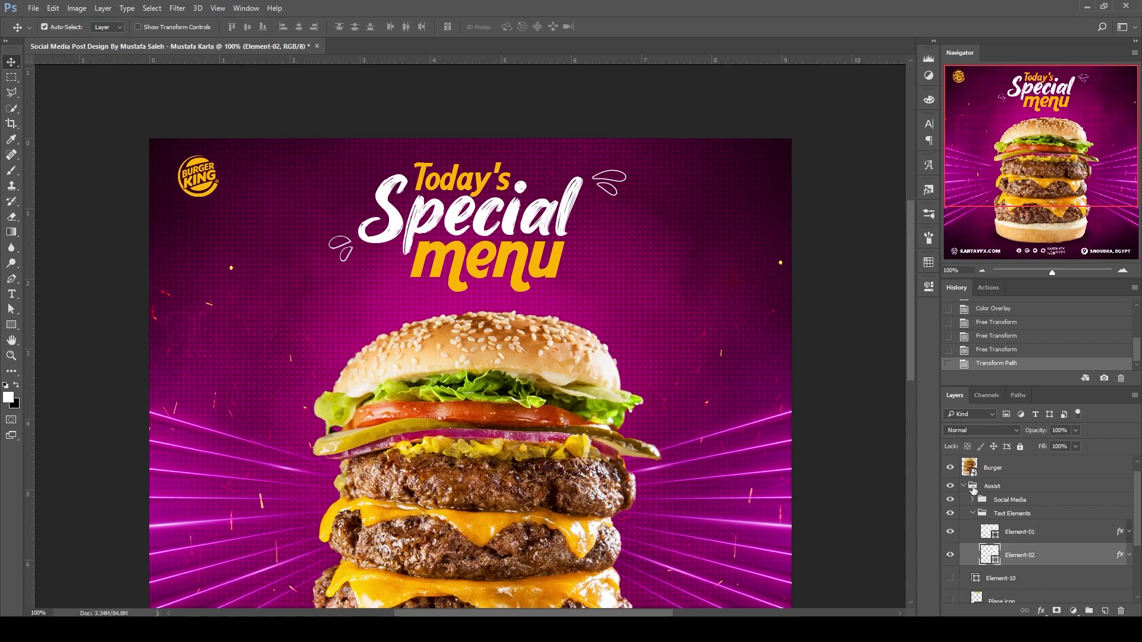
pyautogui.keyDown('shift'); pyautogui.click(1044, 536); pyautogui.keyUp('shift')
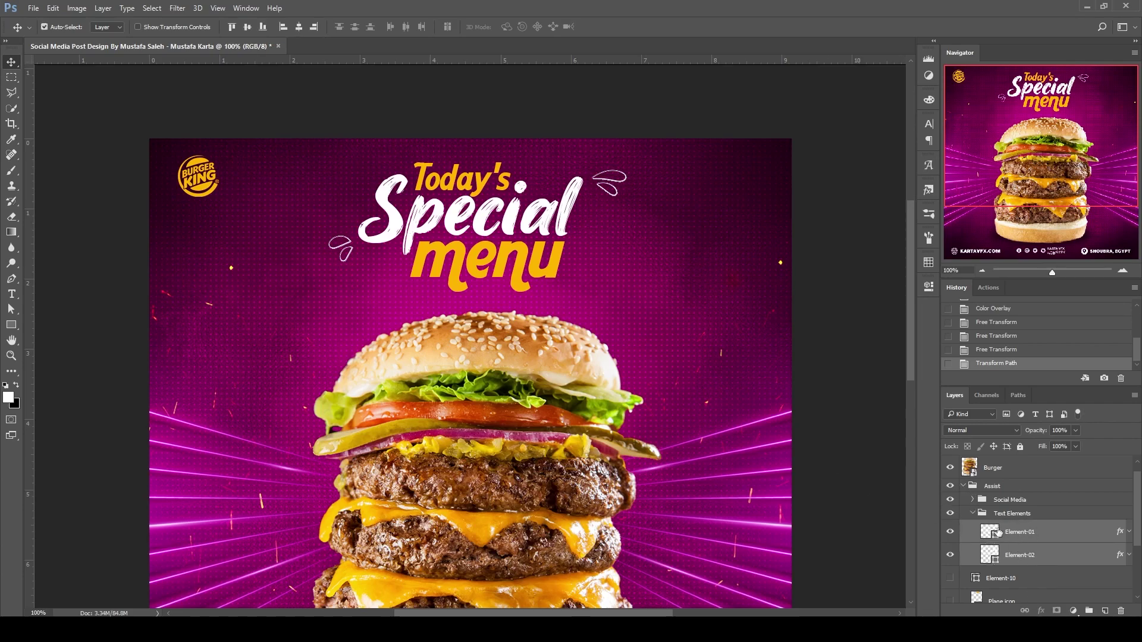
pyautogui.press('ctrl')
pyautogui.moveTo(1071, 531)
pyautogui.mouseDown()
pyautogui.moveTo(1058, 539)
pyautogui.moveTo(1100, 542)
pyautogui.mouseUp()
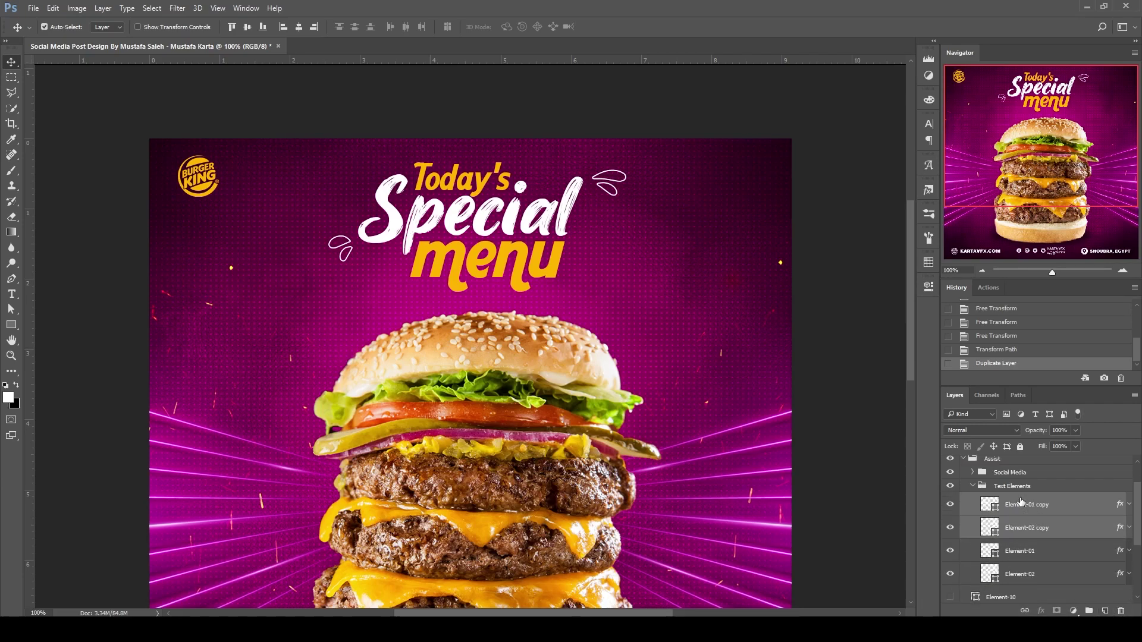
# - Flip the duplicated swirl doodles horizontally and nudge them left
pyautogui.hotkey('ctrl', 't')
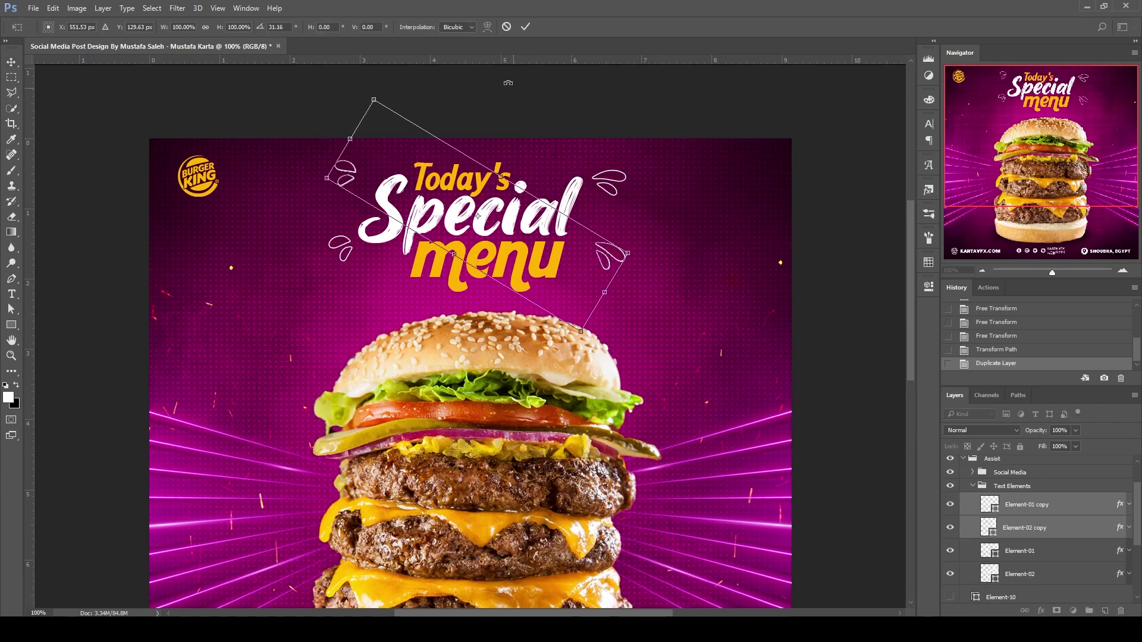
pyautogui.rightClick(565, 192)
pyautogui.click(606, 367)
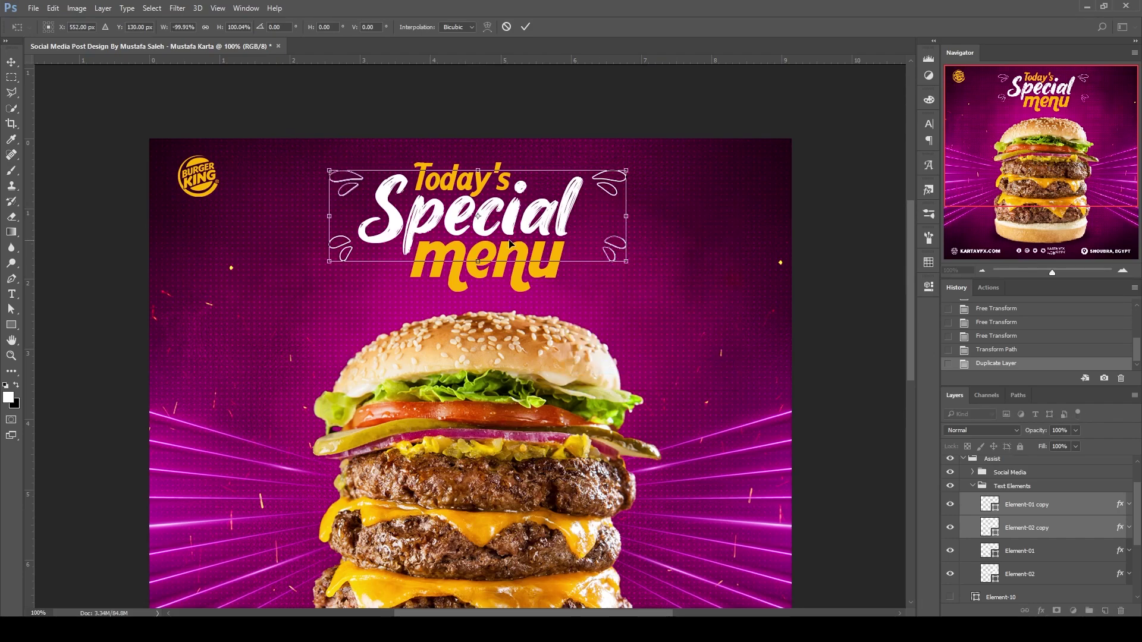
pyautogui.click(525, 27)
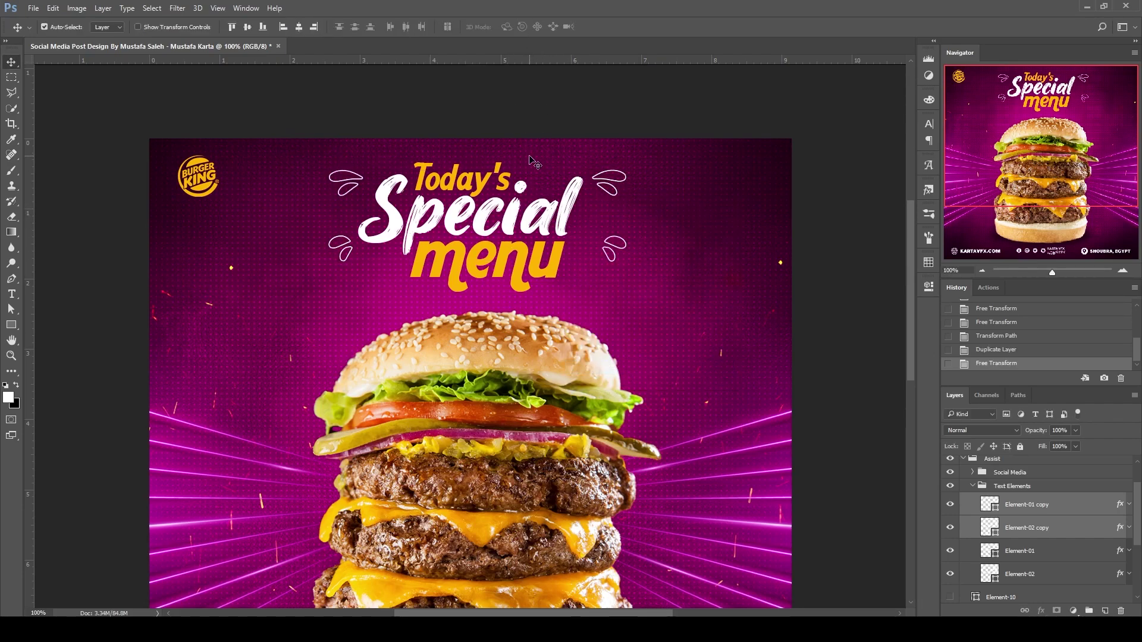
pyautogui.press('Left')
# - Rotate the flipped swirls about 8° clockwise and nudge them into final position
pyautogui.hotkey('ctrl', 't')
pyautogui.moveTo(653, 222); pyautogui.dragTo(654, 247)
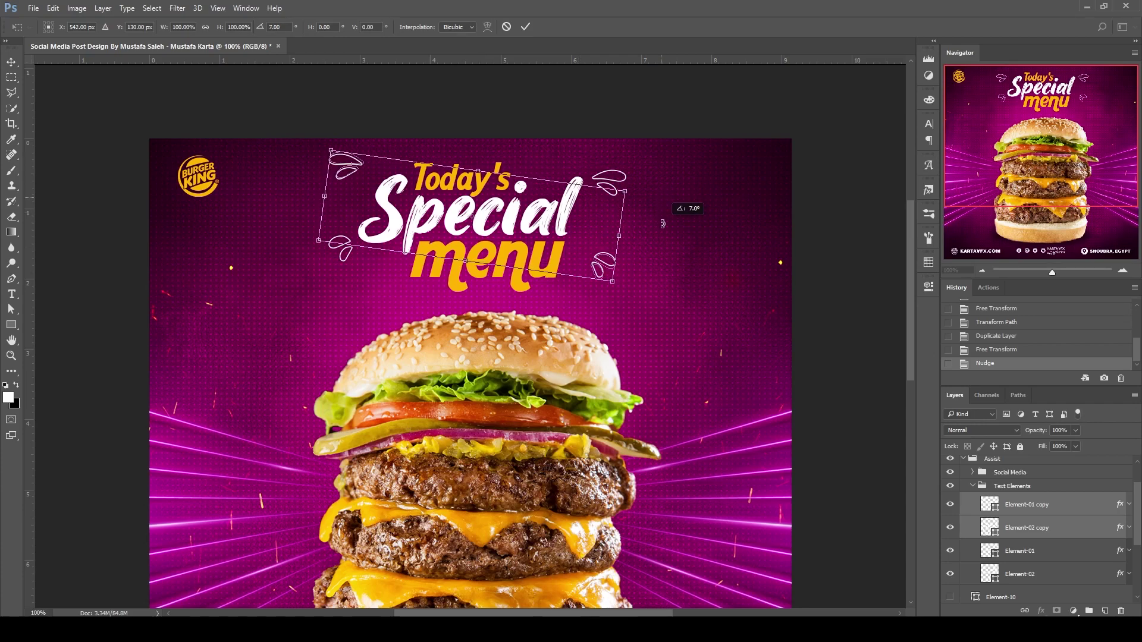
pyautogui.moveTo(544, 245); pyautogui.dragTo(534, 243)
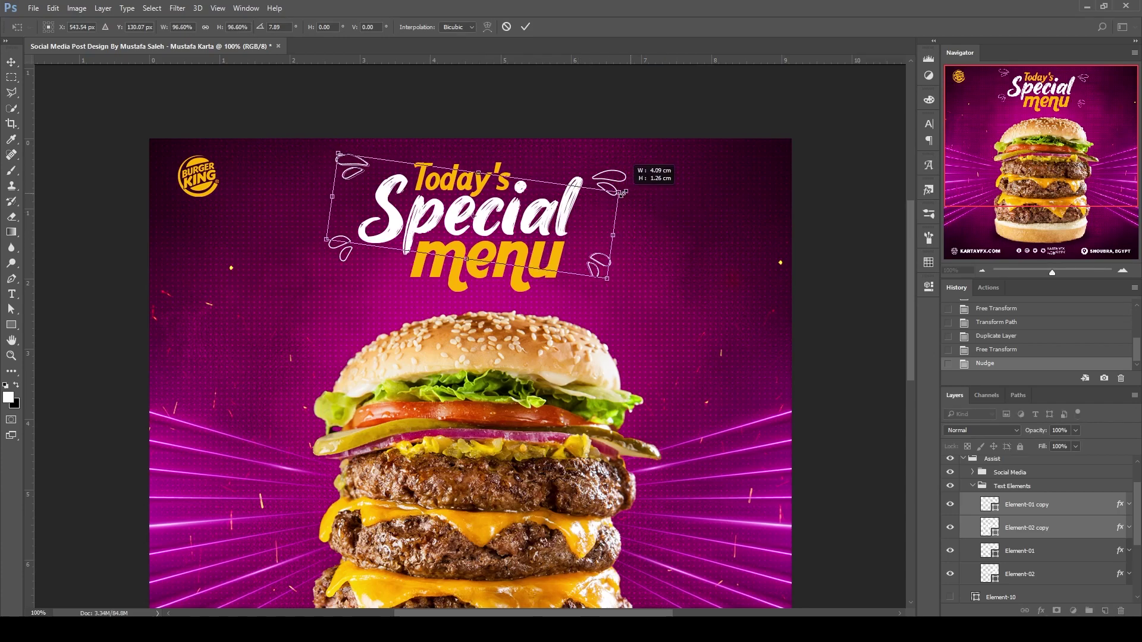
pyautogui.click(525, 26)
pyautogui.press('Left')
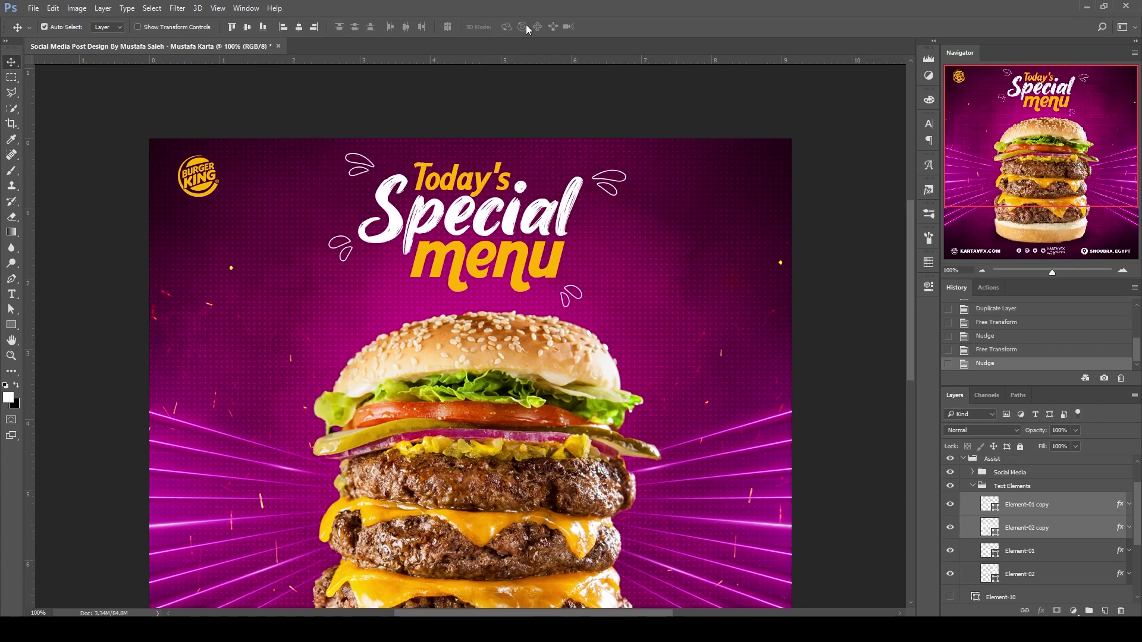
# - Tint both swirl copies with the headline's yellow overlay, then delete the two copy layers
pyautogui.doubleClick(1120, 505)
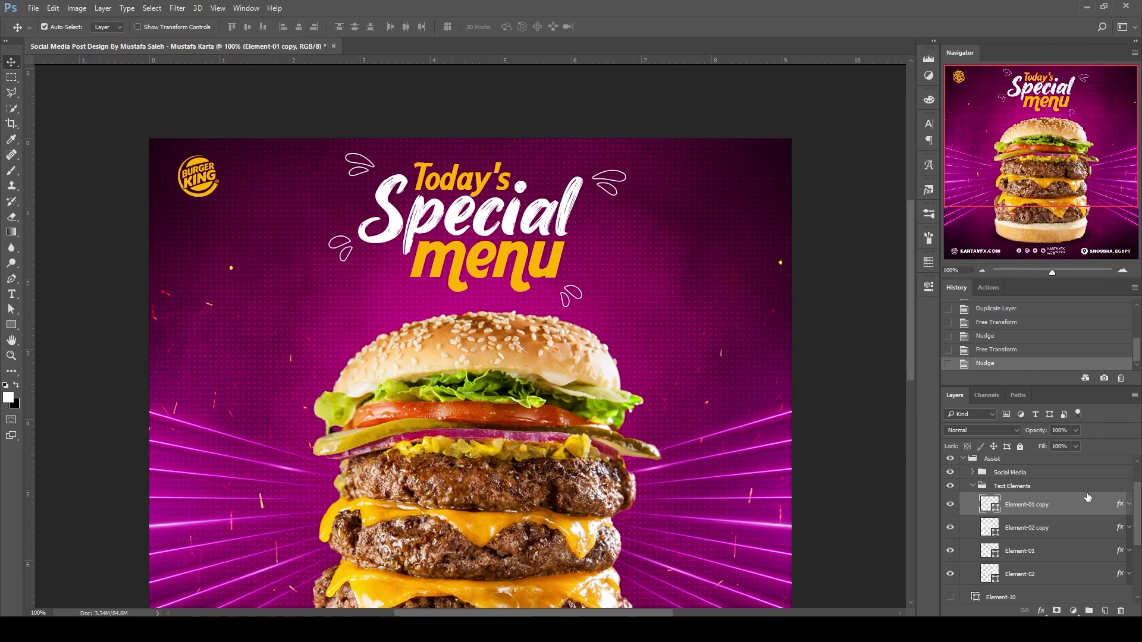
pyautogui.click(644, 287)
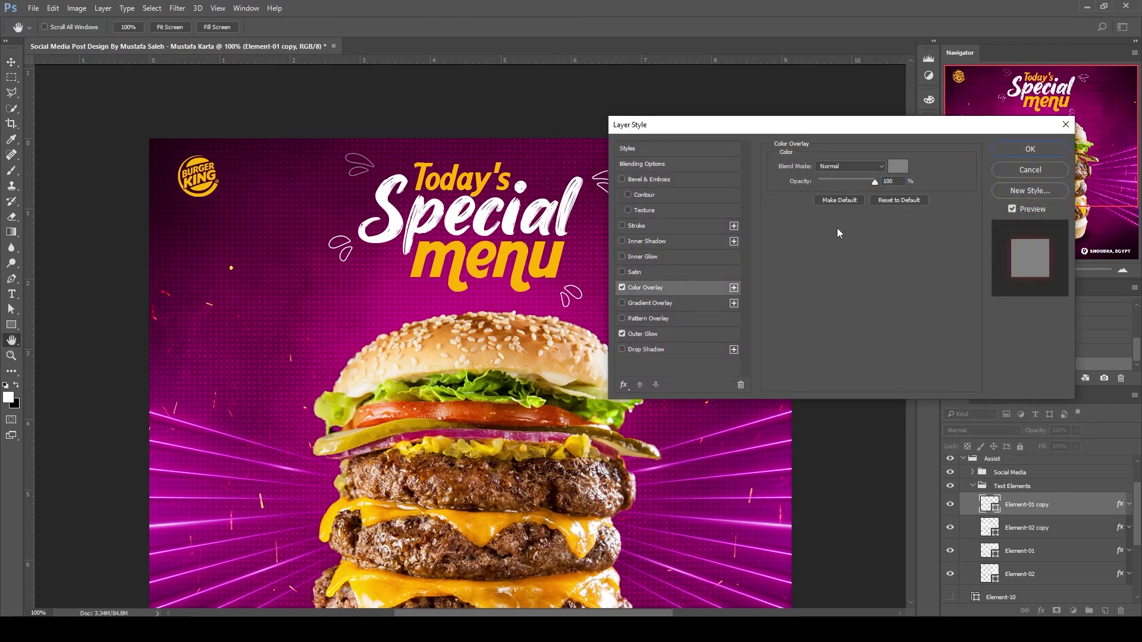
pyautogui.click(898, 166)
pyautogui.click(360, 181)
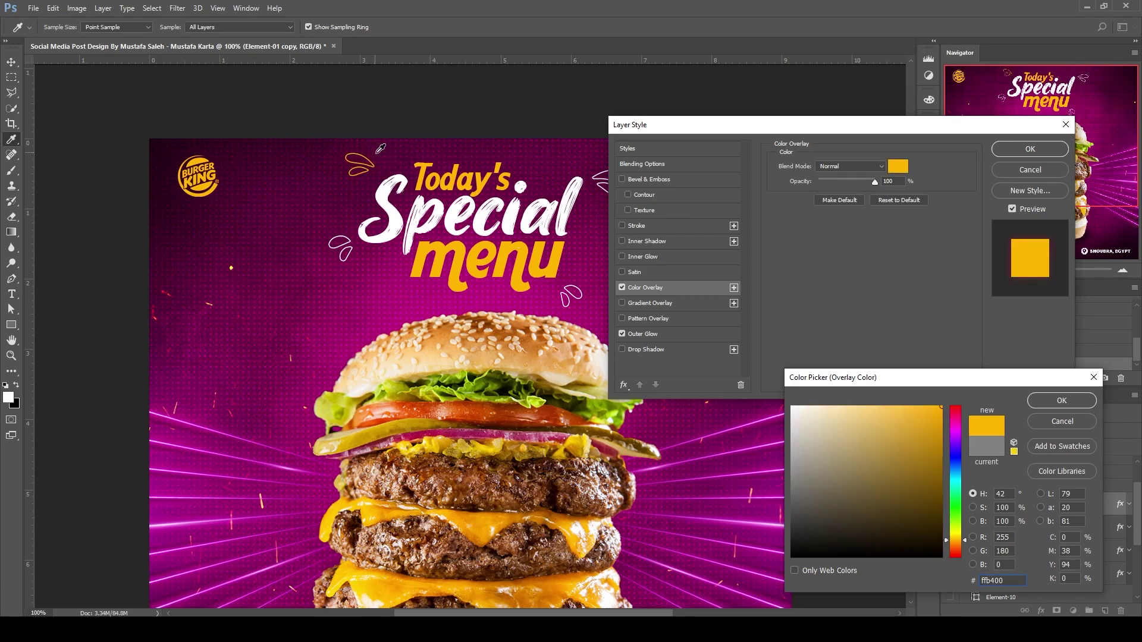
pyautogui.press('Return')
pyautogui.press('Return')
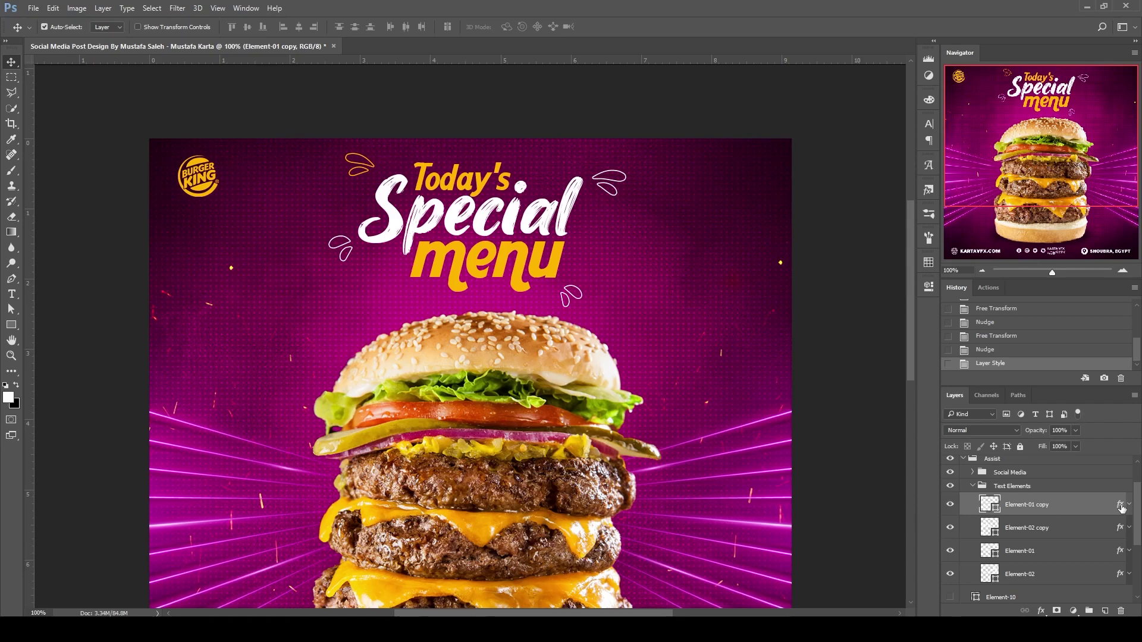
pyautogui.moveTo(1121, 506); pyautogui.dragTo(1118, 534)
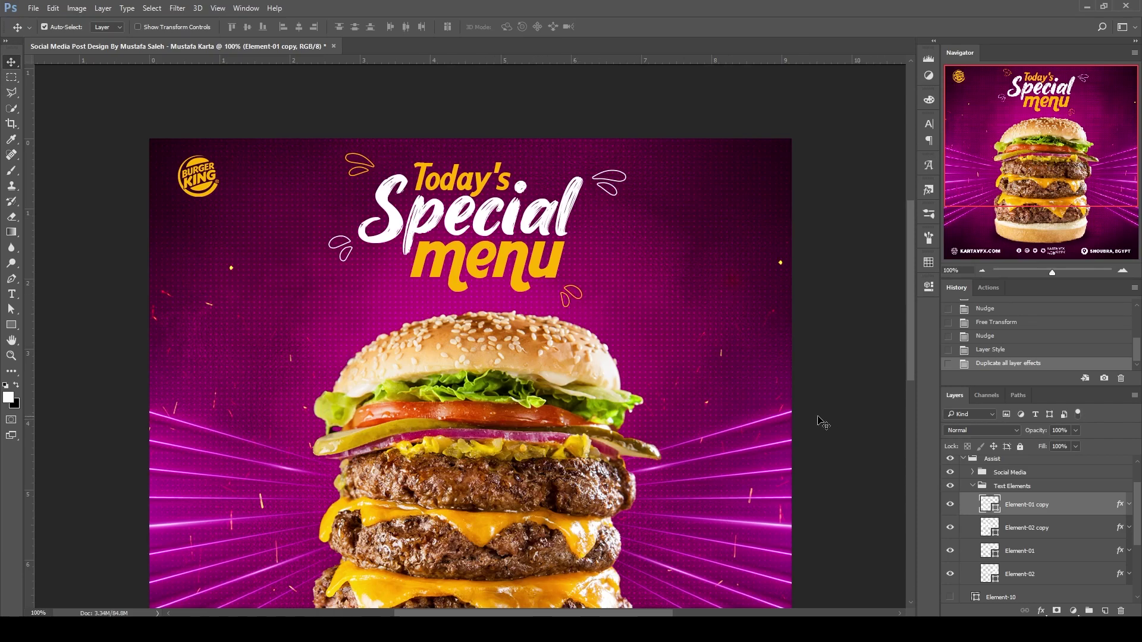
pyautogui.press('Delete')
pyautogui.press('Delete')
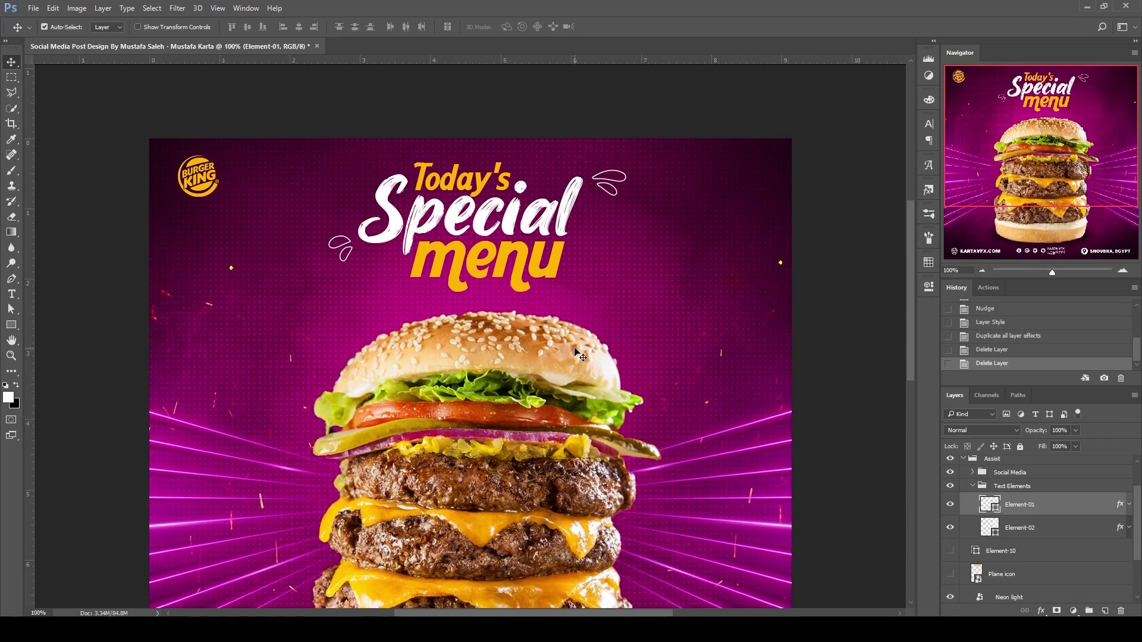
# - Rename Element-10 to Element and show the orange dot pattern
pyautogui.click(972, 486)
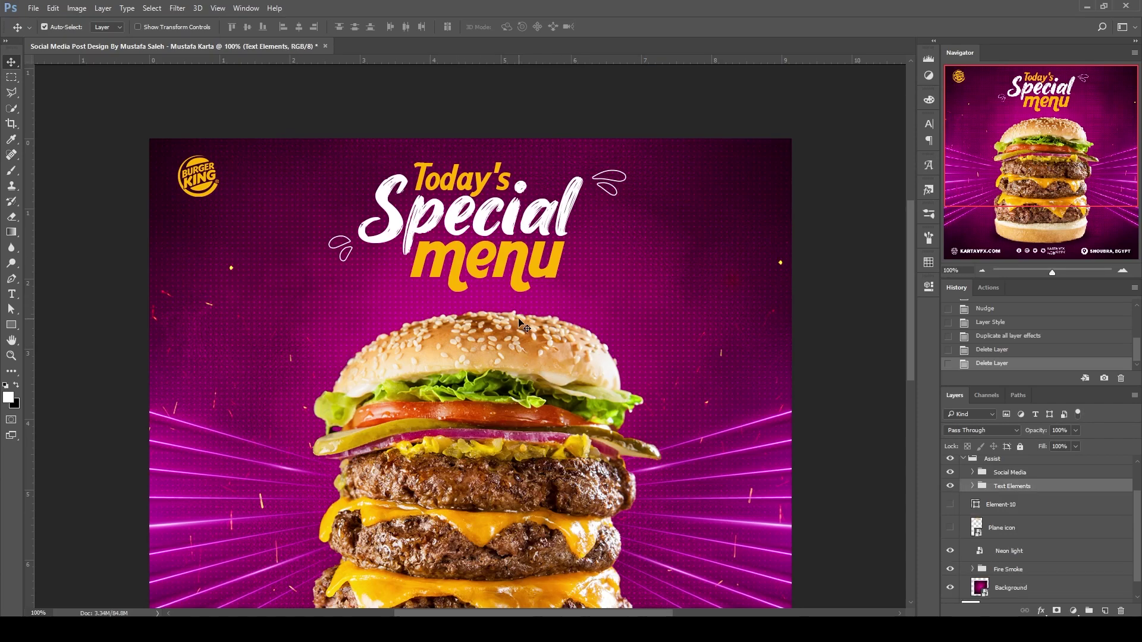
pyautogui.click(1021, 510)
pyautogui.click(950, 505)
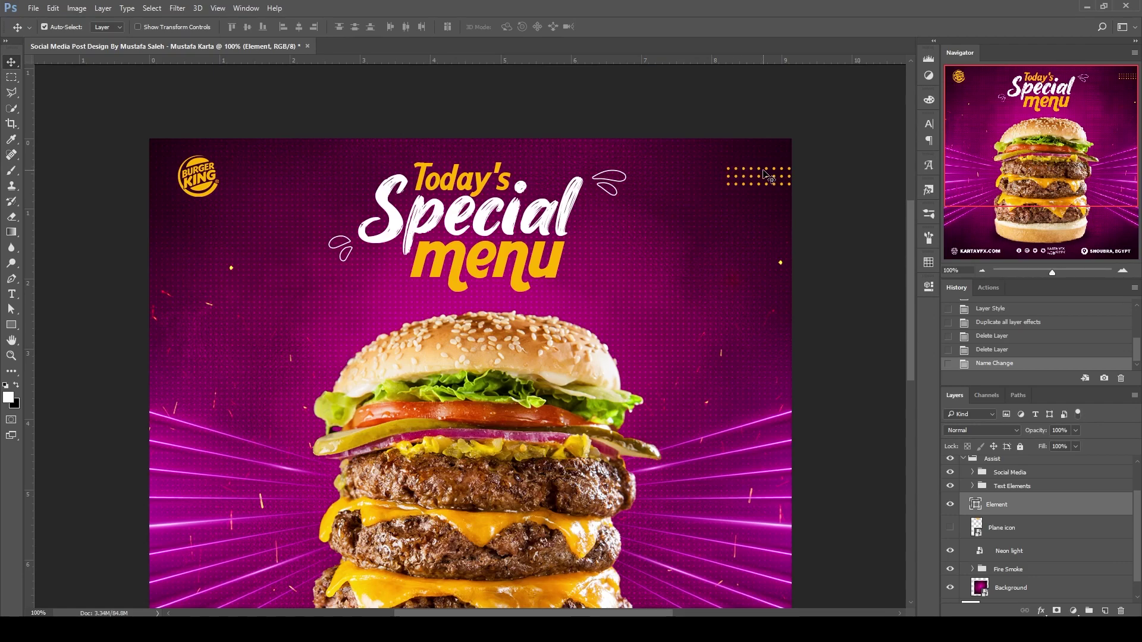
# - Show the paper-plane icon, enlarge it to about 116%, tilt it 2.85°, and move it up-right
pyautogui.scroll(-2, 742, 352)
pyautogui.click(949, 529)
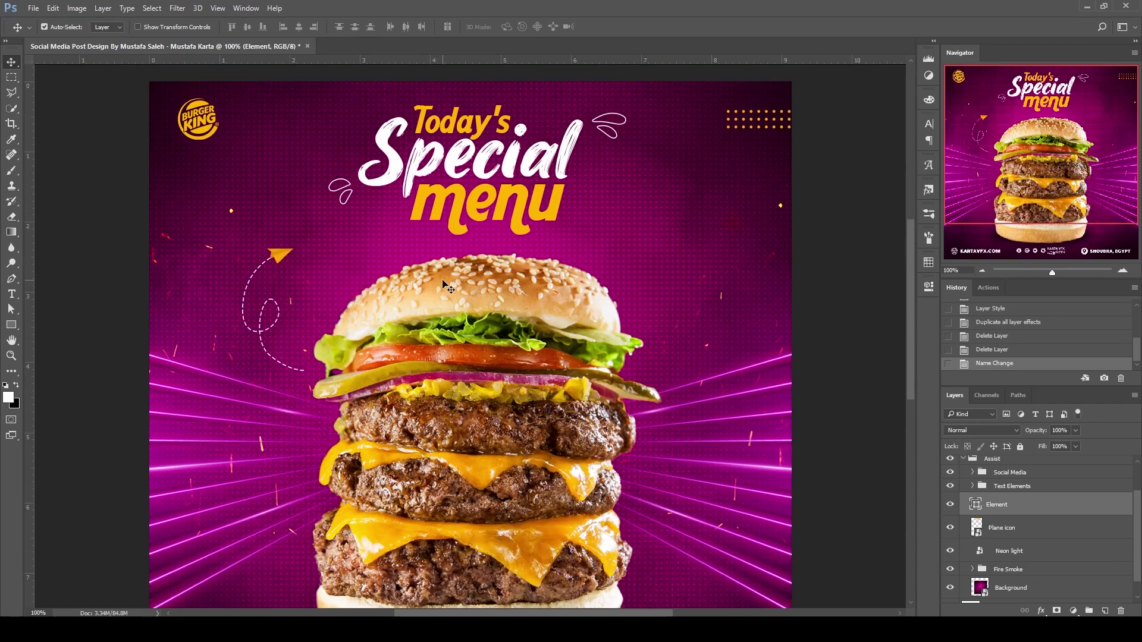
pyautogui.click(1024, 539)
pyautogui.hotkey('ctrl', 't')
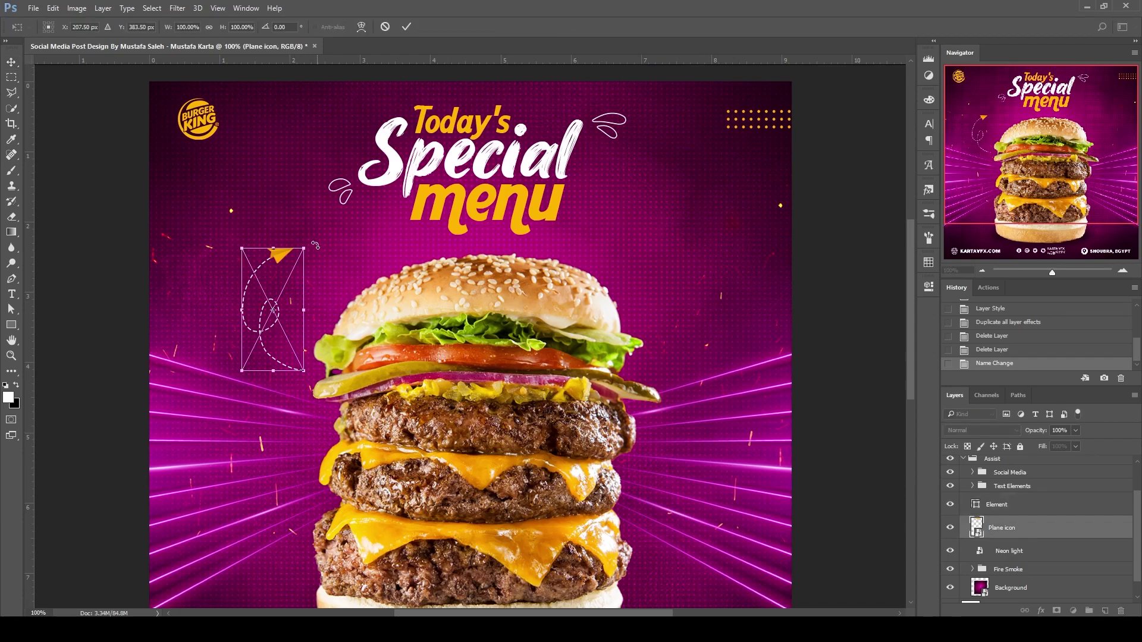
pyautogui.moveTo(319, 240); pyautogui.dragTo(350, 231)
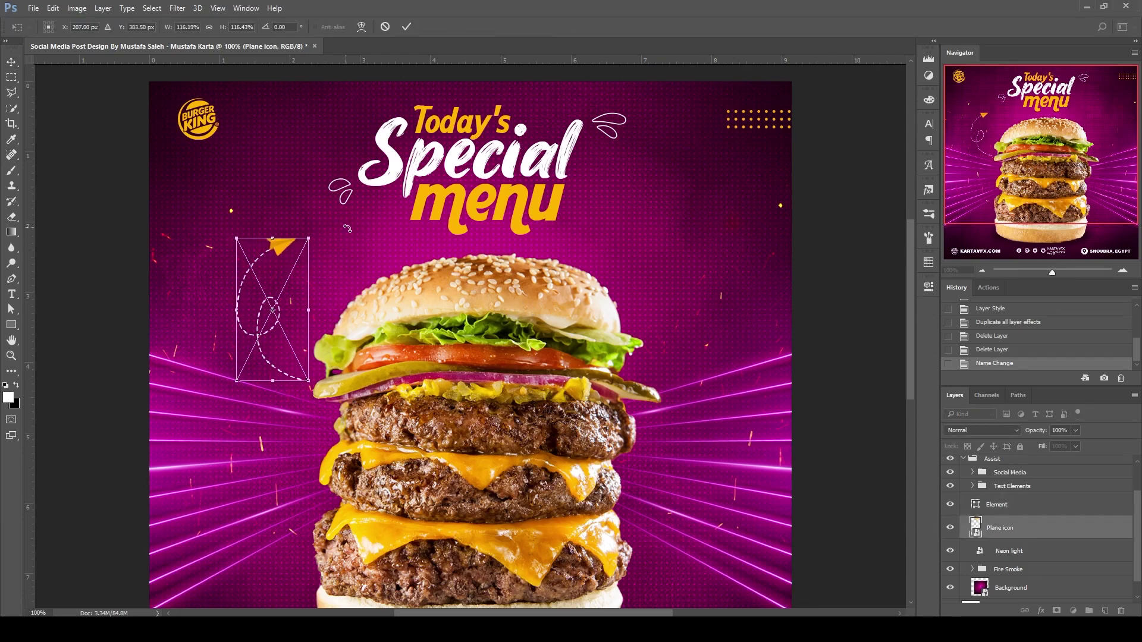
pyautogui.moveTo(299, 280); pyautogui.dragTo(303, 265)
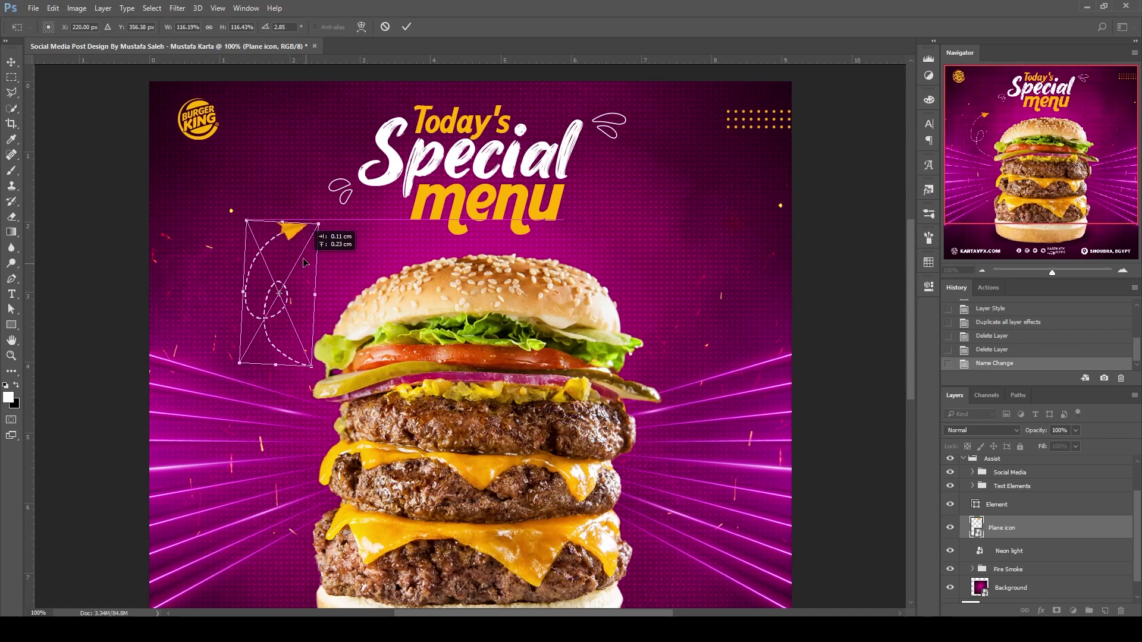
# - Commit the enlarged, tilted paper plane transformation
pyautogui.click(406, 27)
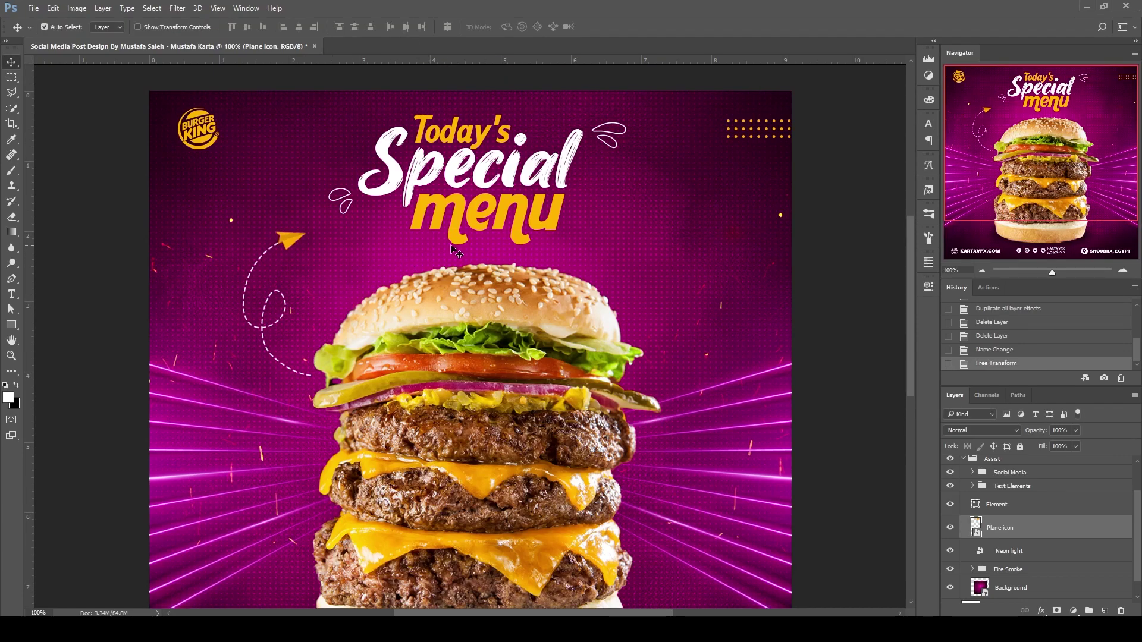
pyautogui.scroll(-3, 458, 274)
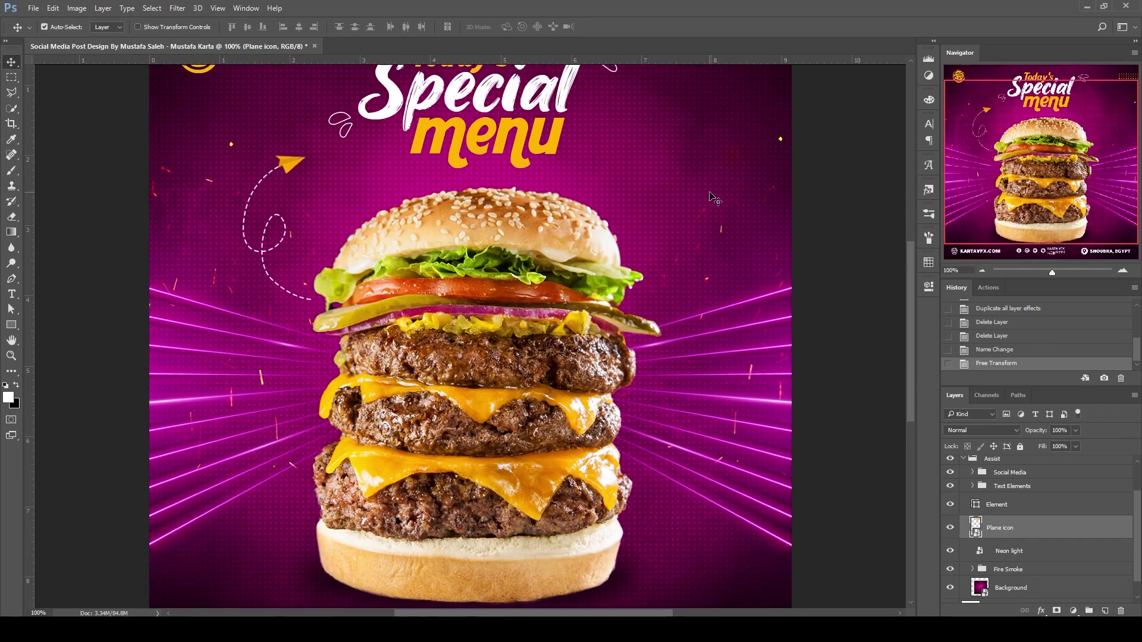
pyautogui.scroll(2, 695, 189)
pyautogui.scroll(1, 696, 189)
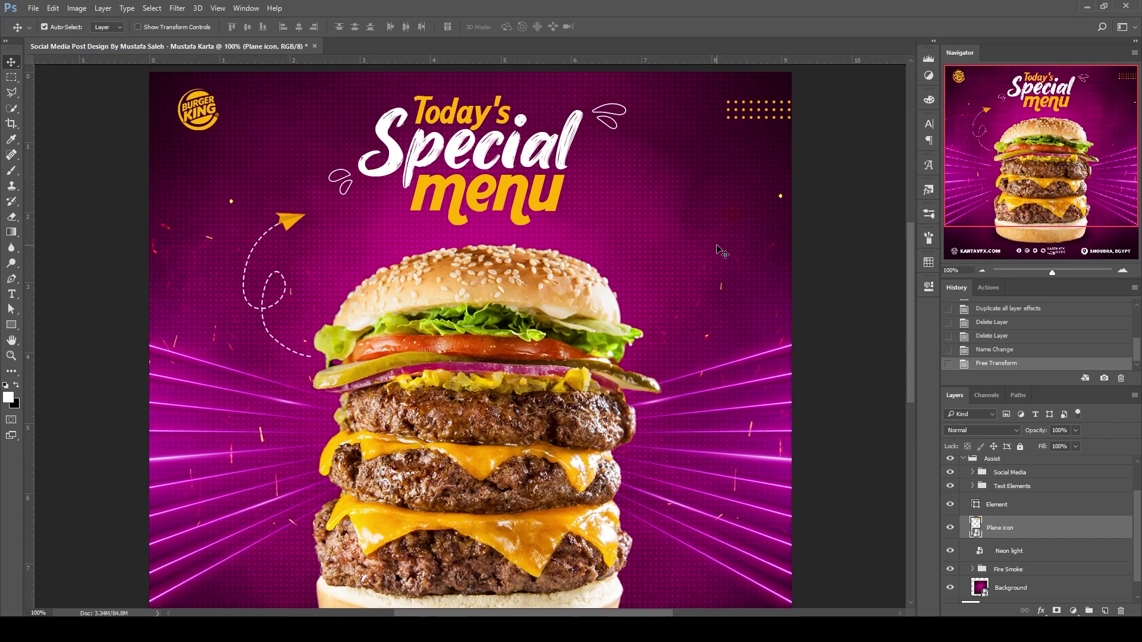
# - Collapse the Assist group and select the Burger layer
pyautogui.scroll(-3, 720, 250)
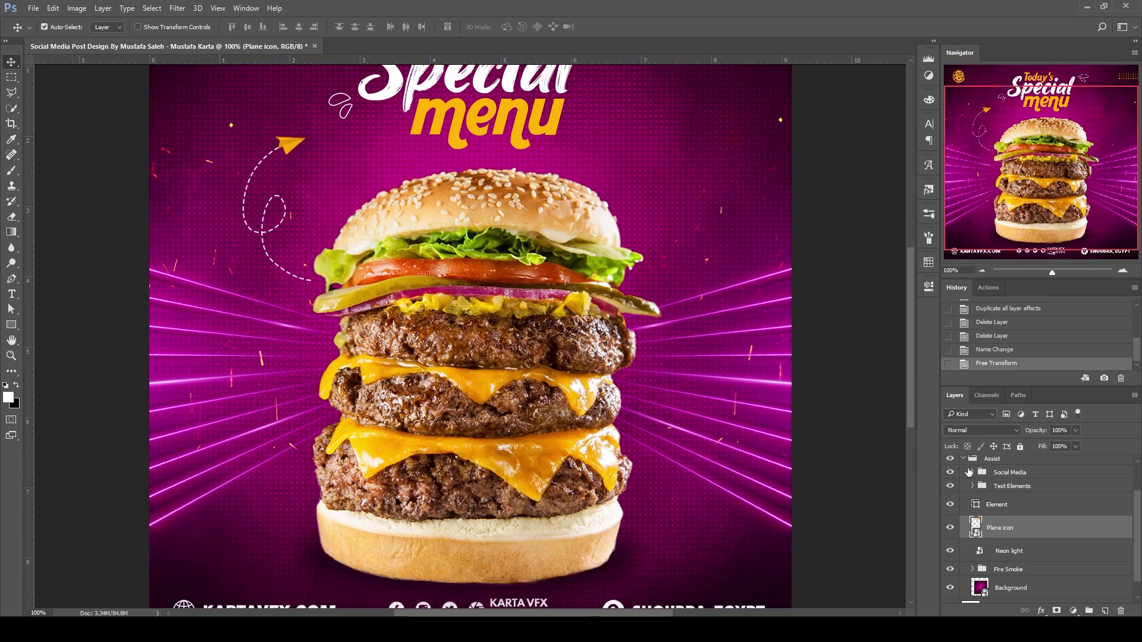
pyautogui.scroll(3, 968, 471)
pyautogui.click(963, 499)
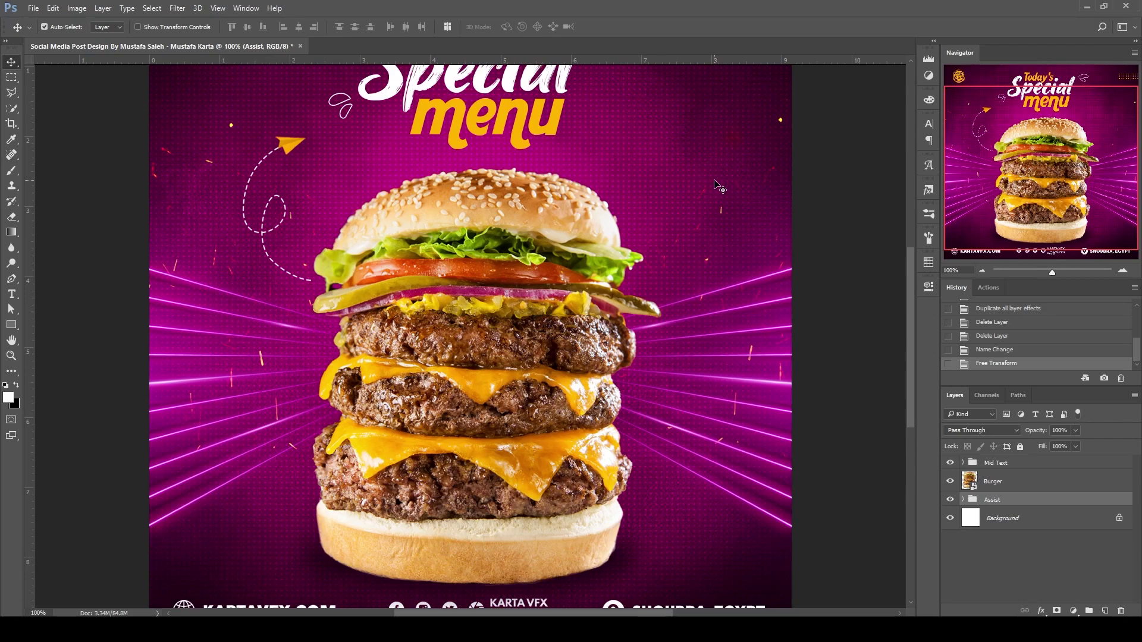
pyautogui.scroll(1, 714, 190)
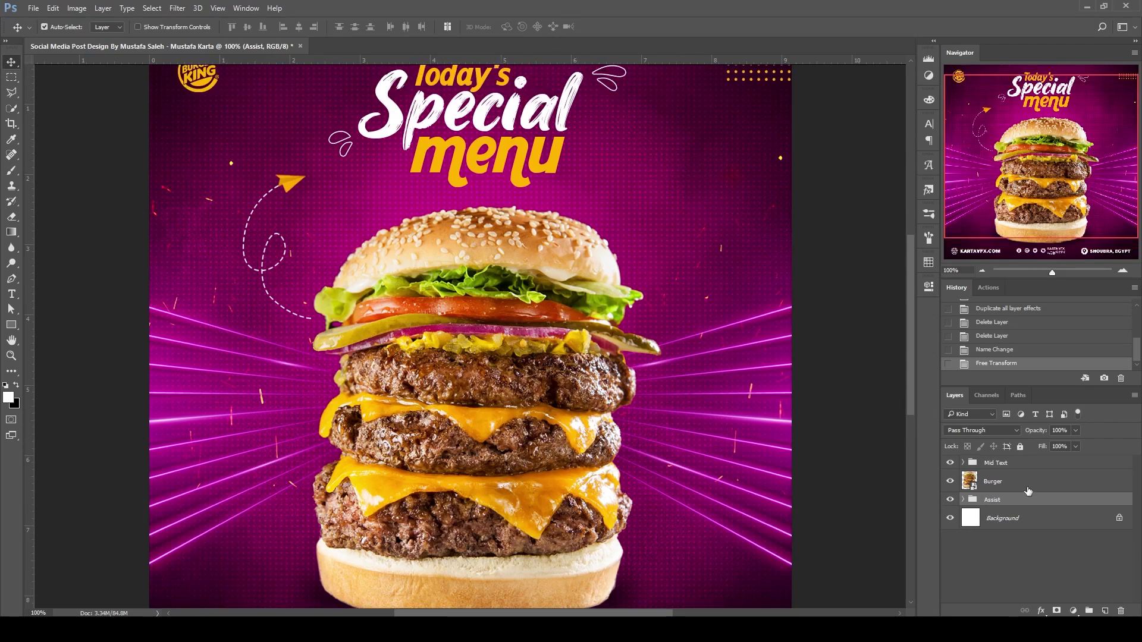
pyautogui.click(562, 315)
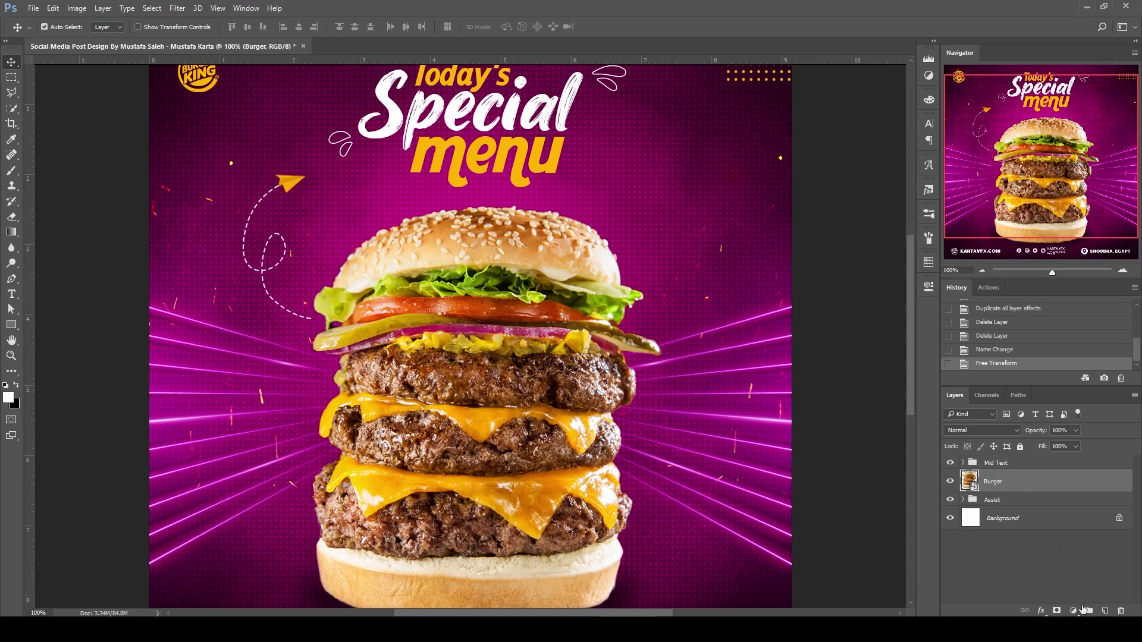
# - Add a Color Balance adjustment clipped to the Burger layer
pyautogui.click(1080, 609)
pyautogui.click(1036, 480)
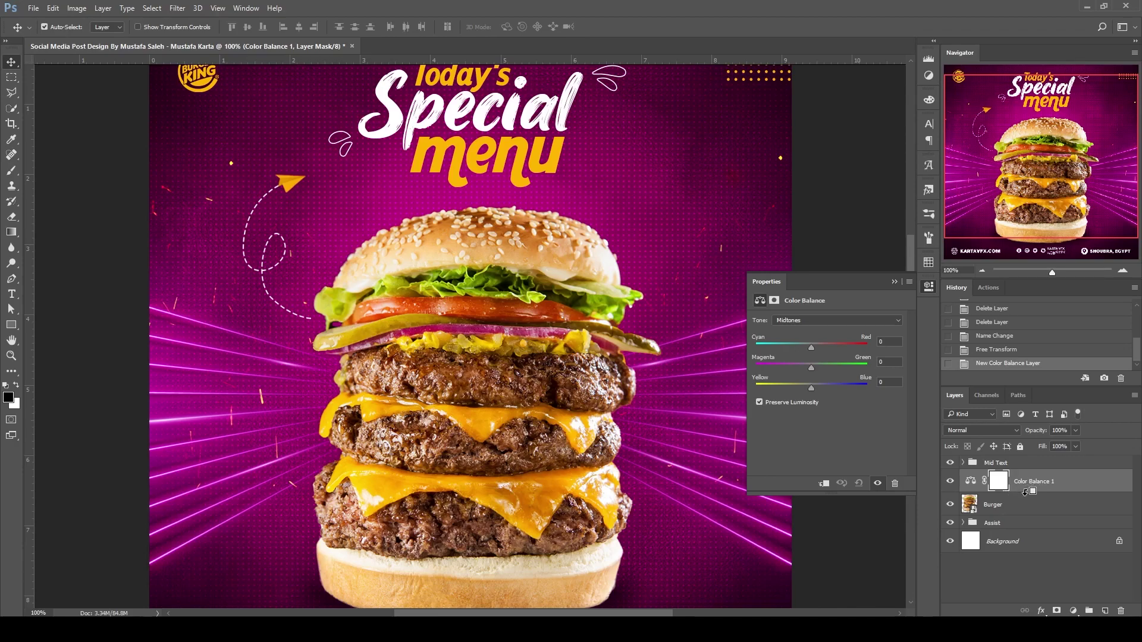
pyautogui.keyDown('alt'); pyautogui.click(1027, 493); pyautogui.keyUp('alt')
pyautogui.hotkey('ctrl', 'z')
pyautogui.click(823, 485)
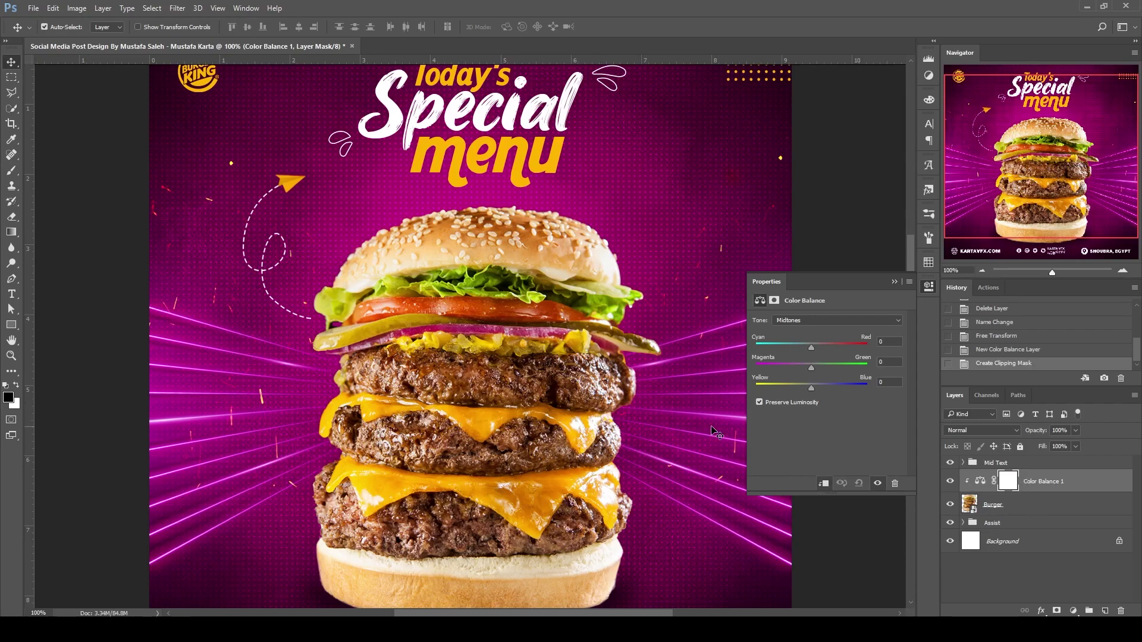
# - Warm the burger's midtones toward red and magenta, and nudge shadows toward cyan
pyautogui.moveTo(811, 347); pyautogui.dragTo(804, 348)
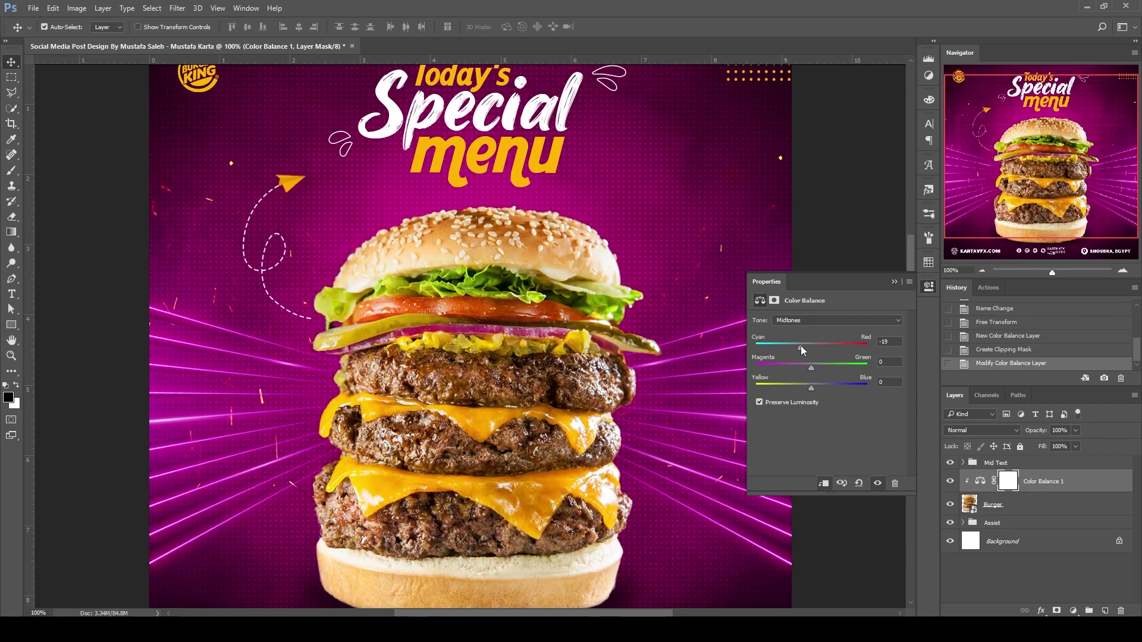
pyautogui.moveTo(801, 347); pyautogui.dragTo(838, 347)
pyautogui.moveTo(810, 368)
pyautogui.mouseDown()
pyautogui.moveTo(788, 367)
pyautogui.moveTo(790, 388)
pyautogui.mouseUp()
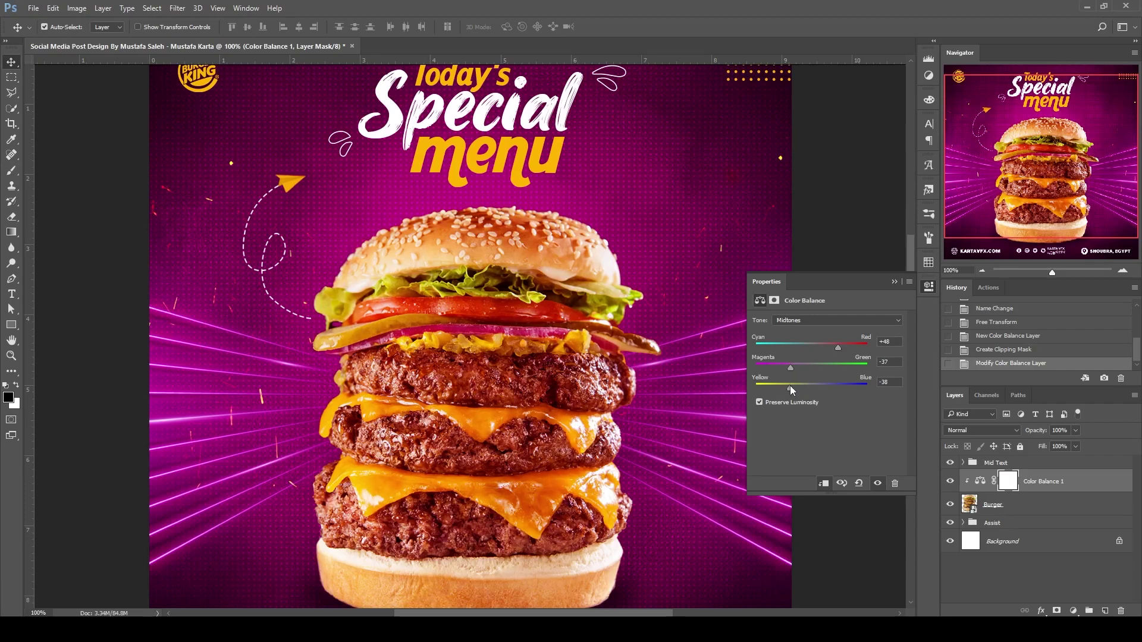
pyautogui.click(787, 320)
pyautogui.click(787, 328)
pyautogui.moveTo(811, 347)
pyautogui.mouseDown()
pyautogui.moveTo(781, 348)
pyautogui.moveTo(791, 367)
pyautogui.moveTo(830, 348)
pyautogui.moveTo(805, 347)
pyautogui.mouseUp()
# - Tint the burger's highlights slightly toward cyan and magenta, then compare the effect on and off
pyautogui.click(833, 320)
pyautogui.click(798, 344)
pyautogui.moveTo(811, 368)
pyautogui.mouseDown()
pyautogui.moveTo(797, 368)
pyautogui.moveTo(822, 391)
pyautogui.mouseUp()
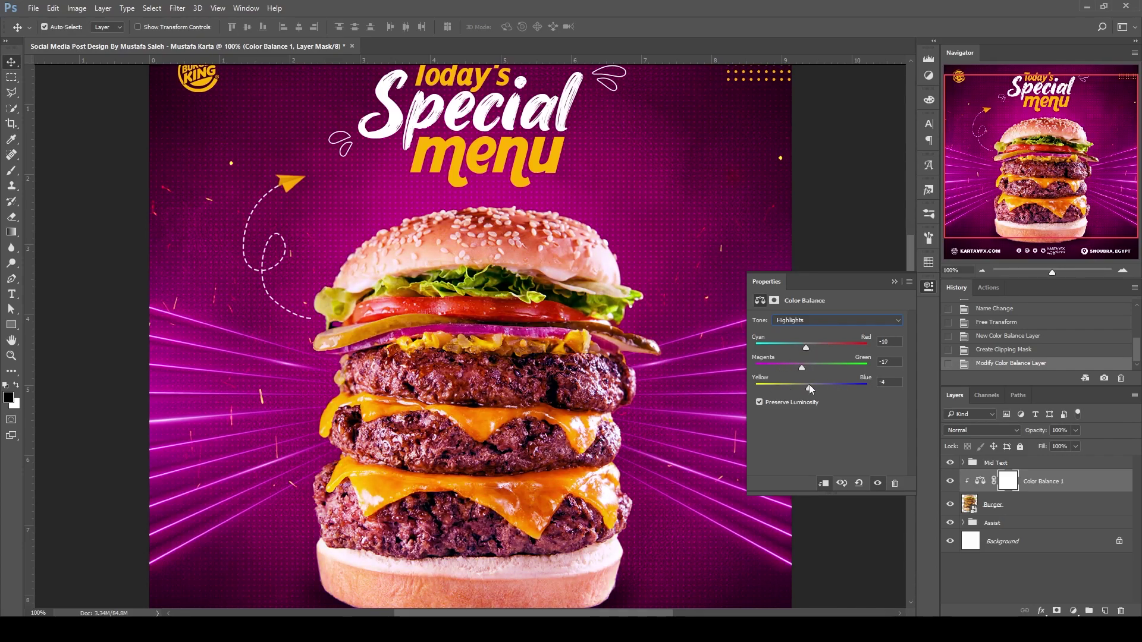
pyautogui.click(949, 481)
pyautogui.click(950, 481)
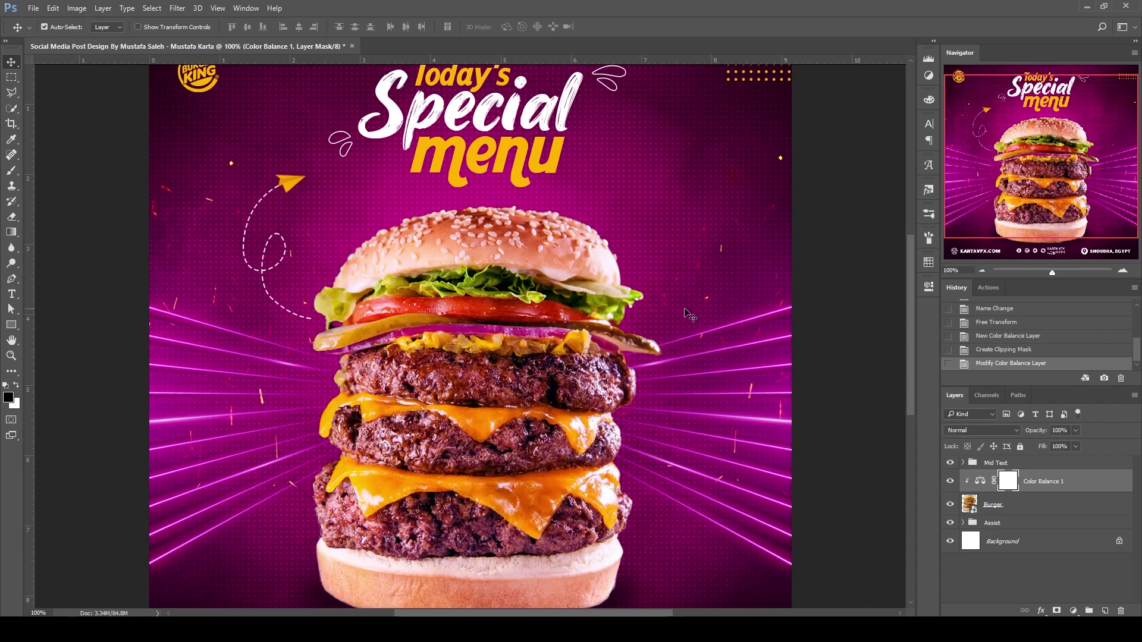
# - Add a Selective Color adjustment above Mid Text and rebalance its Reds
pyautogui.click(1059, 462)
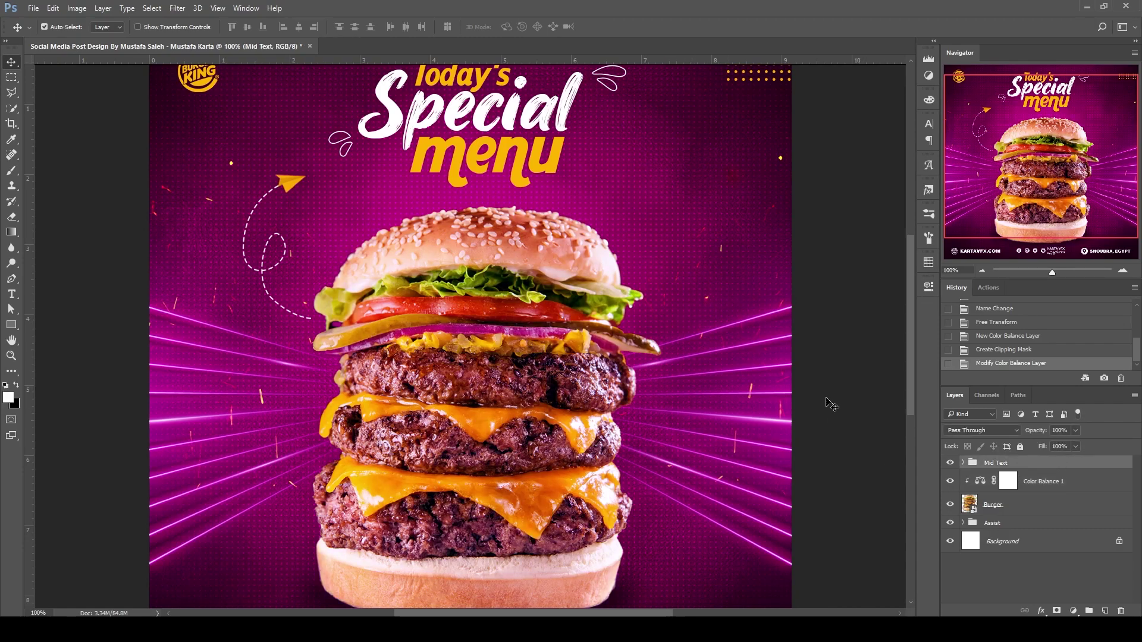
pyautogui.scroll(3, 832, 404)
pyautogui.click(1073, 610)
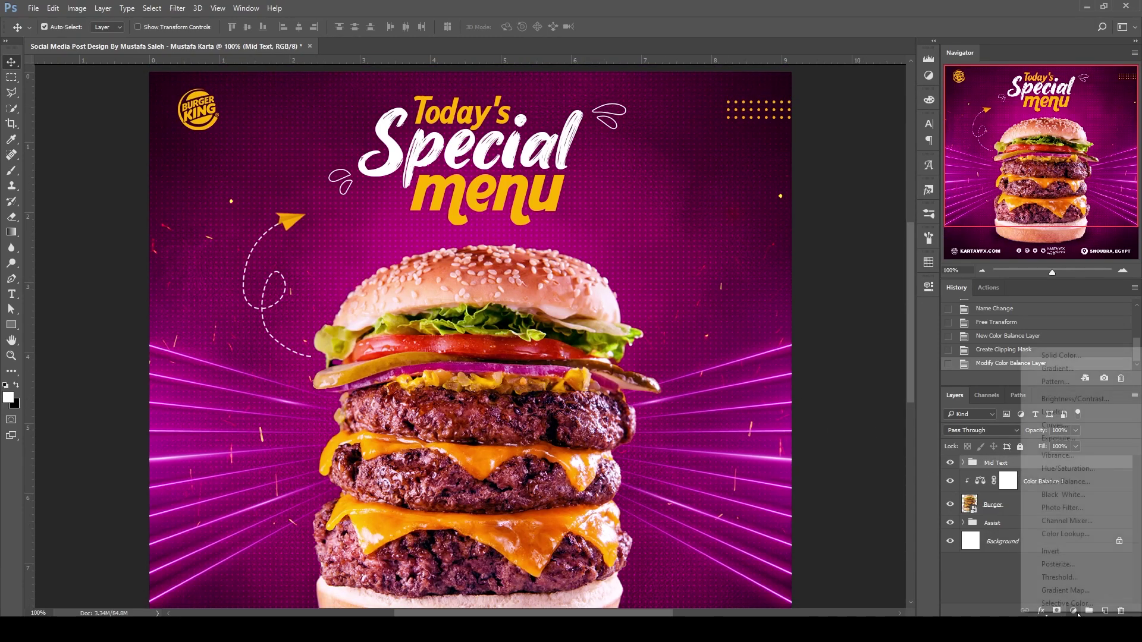
pyautogui.click(1065, 599)
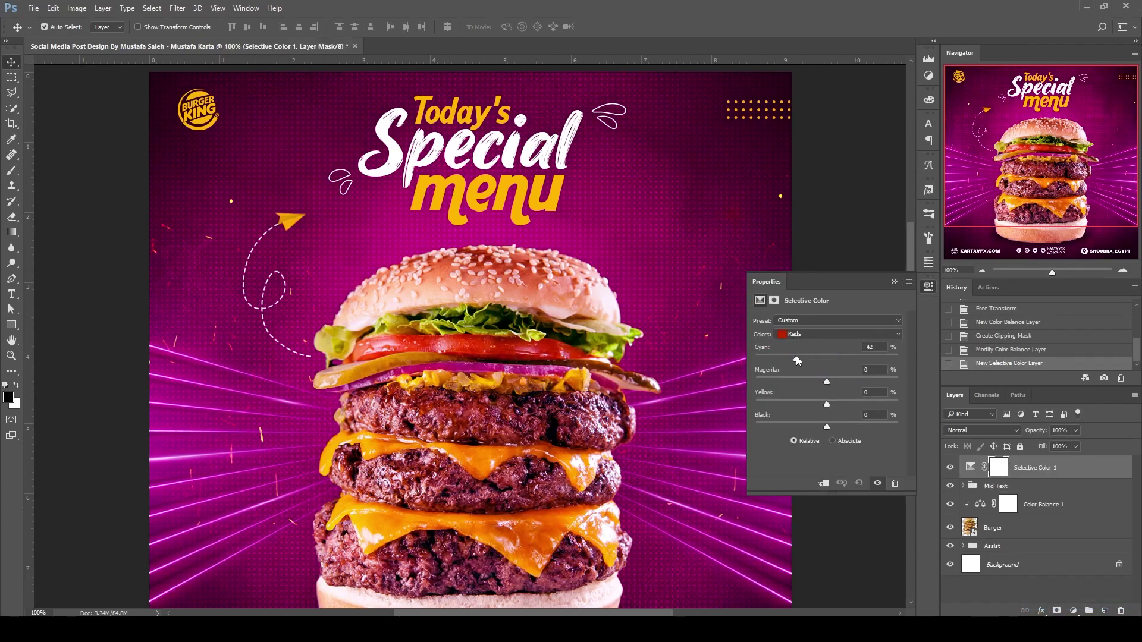
pyautogui.moveTo(797, 359)
pyautogui.mouseDown()
pyautogui.moveTo(837, 381)
pyautogui.moveTo(813, 404)
pyautogui.moveTo(835, 426)
pyautogui.mouseUp()
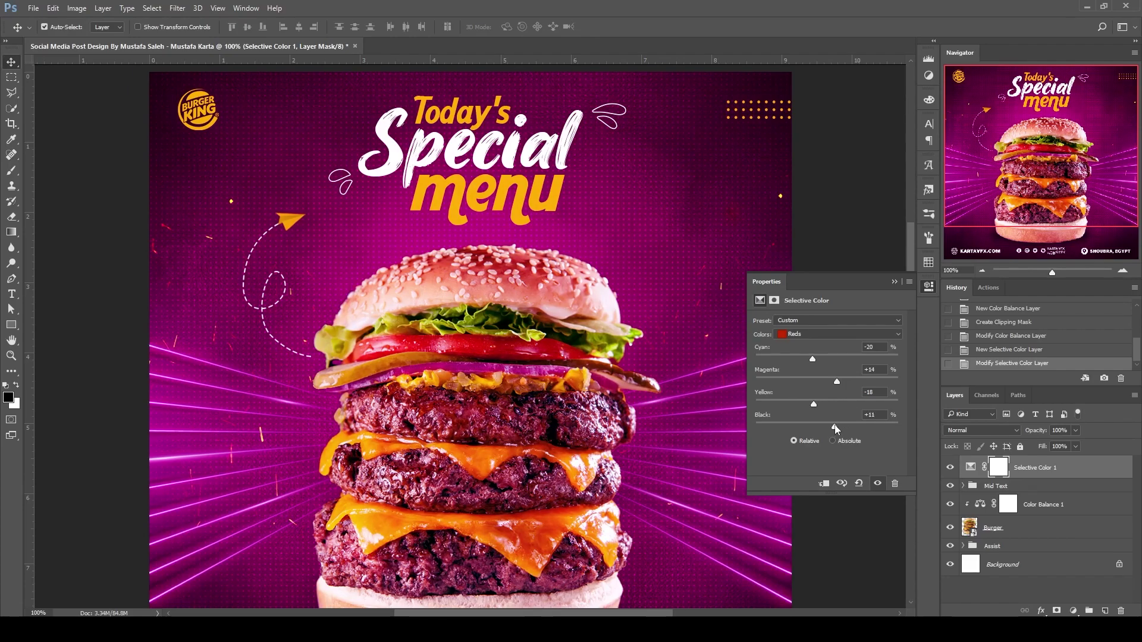
# - Push cyan into the Yellows and reduce cyan in the Magentas
pyautogui.click(839, 334)
pyautogui.click(796, 348)
pyautogui.moveTo(827, 358); pyautogui.dragTo(898, 359)
pyautogui.moveTo(826, 381)
pyautogui.mouseDown()
pyautogui.moveTo(810, 381)
pyautogui.moveTo(836, 382)
pyautogui.mouseUp()
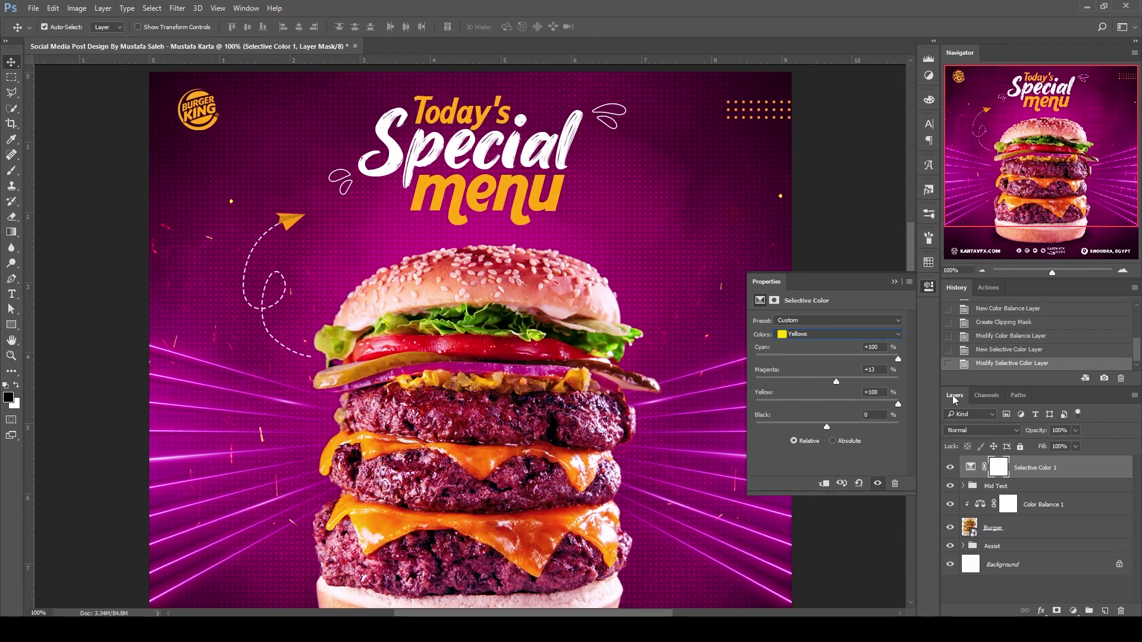
pyautogui.click(838, 334)
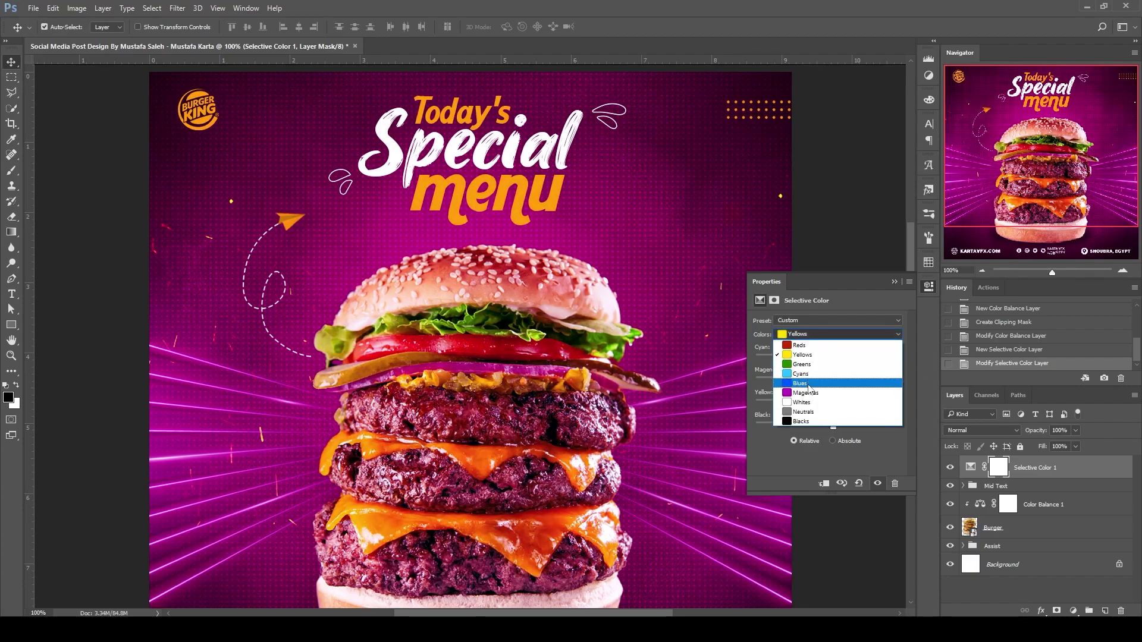
pyautogui.click(800, 383)
pyautogui.moveTo(826, 359)
pyautogui.mouseDown()
pyautogui.moveTo(789, 359)
pyautogui.moveTo(836, 381)
pyautogui.moveTo(779, 404)
pyautogui.mouseUp()
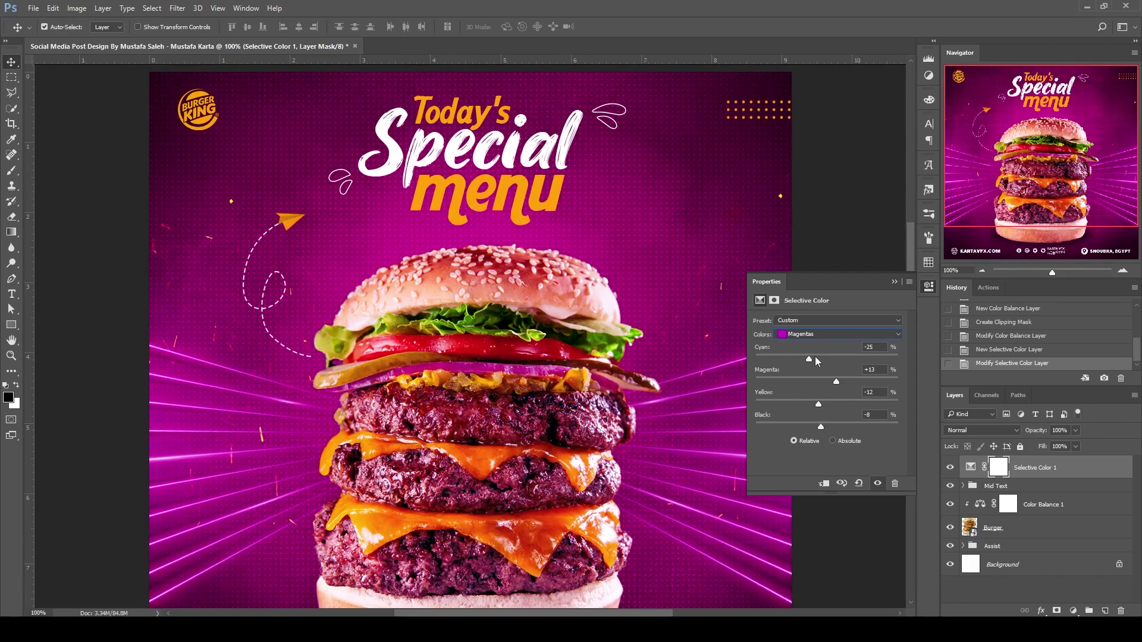
# - Tint Neutrals toward magenta with less yellow, adjust Blacks, then compare the effect
pyautogui.click(815, 334)
pyautogui.click(812, 413)
pyautogui.moveTo(829, 360); pyautogui.dragTo(830, 359)
pyautogui.moveTo(827, 381)
pyautogui.mouseDown()
pyautogui.moveTo(816, 404)
pyautogui.moveTo(833, 423)
pyautogui.mouseUp()
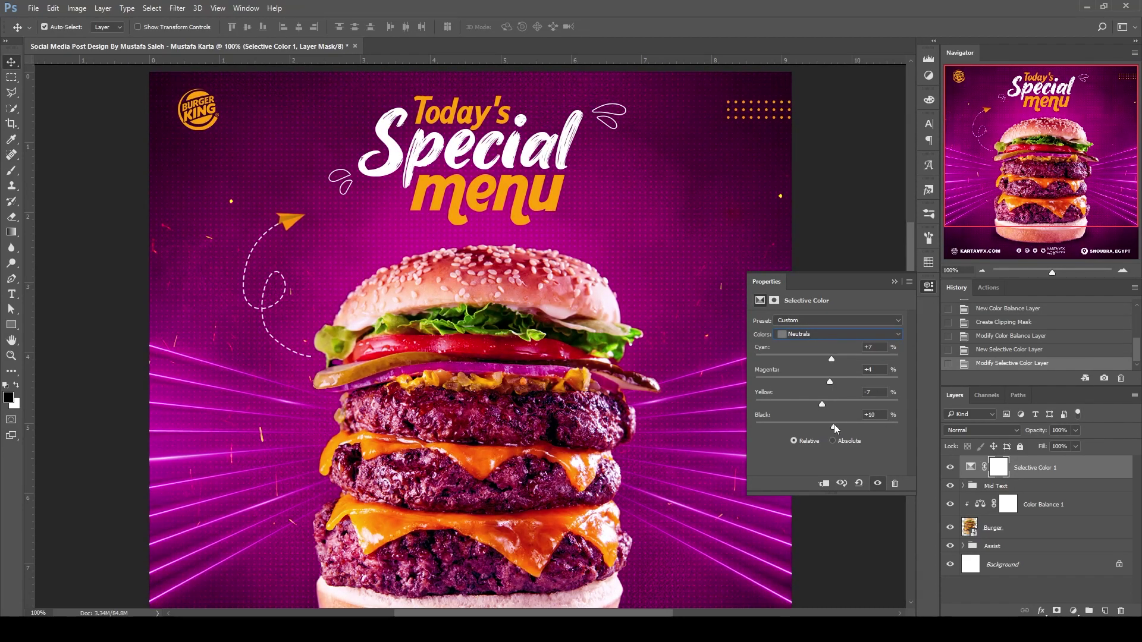
pyautogui.scroll(-1, 822, 333)
pyautogui.moveTo(829, 359)
pyautogui.mouseDown()
pyautogui.moveTo(830, 381)
pyautogui.moveTo(802, 403)
pyautogui.mouseUp()
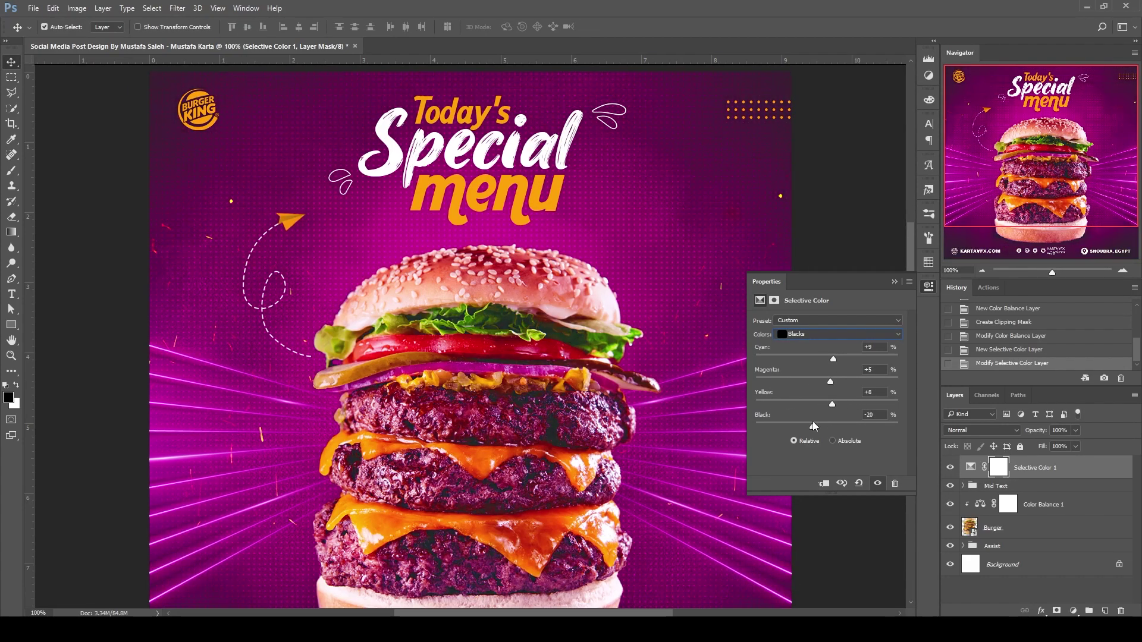
pyautogui.click(915, 402)
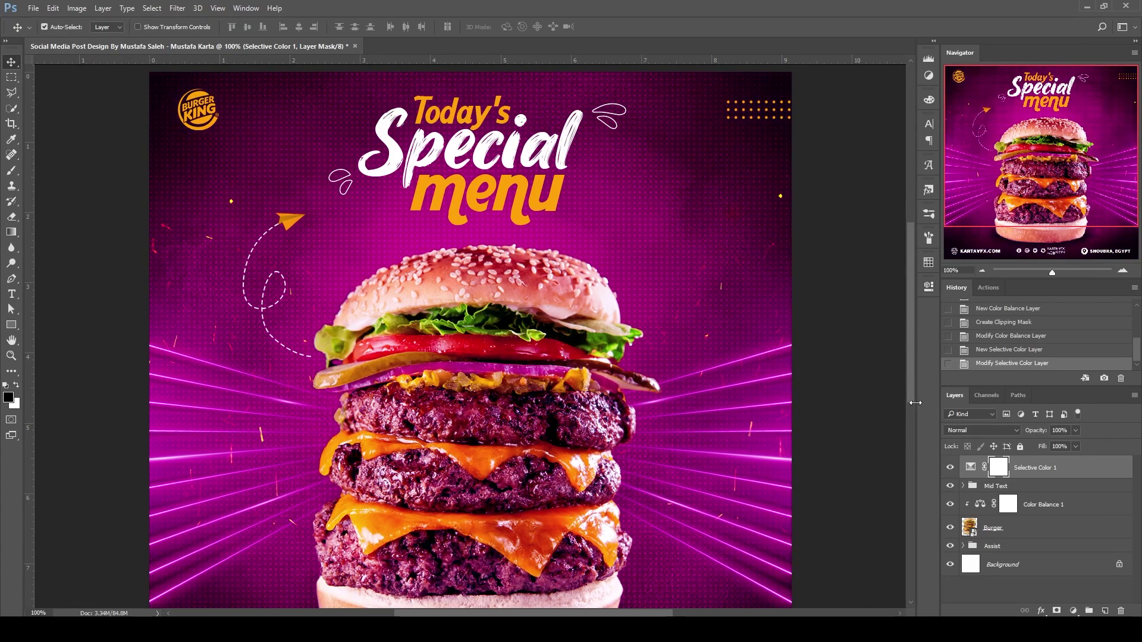
pyautogui.click(949, 467)
pyautogui.click(949, 468)
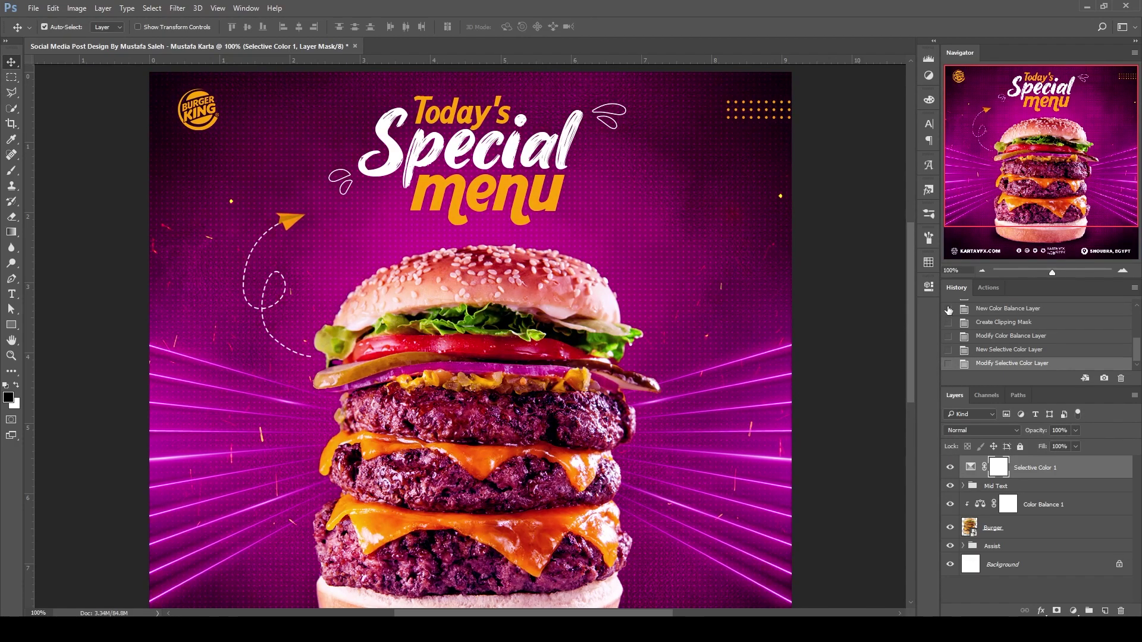
pyautogui.click(983, 271)
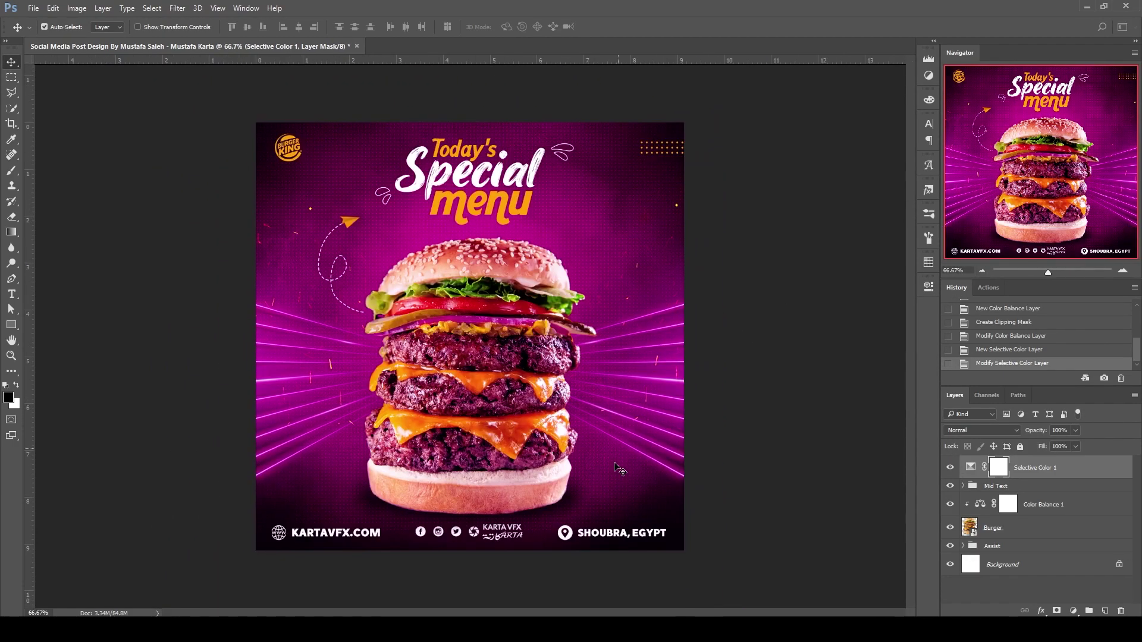
pyautogui.click(946, 468)
pyautogui.click(946, 469)
pyautogui.click(947, 468)
pyautogui.click(950, 505)
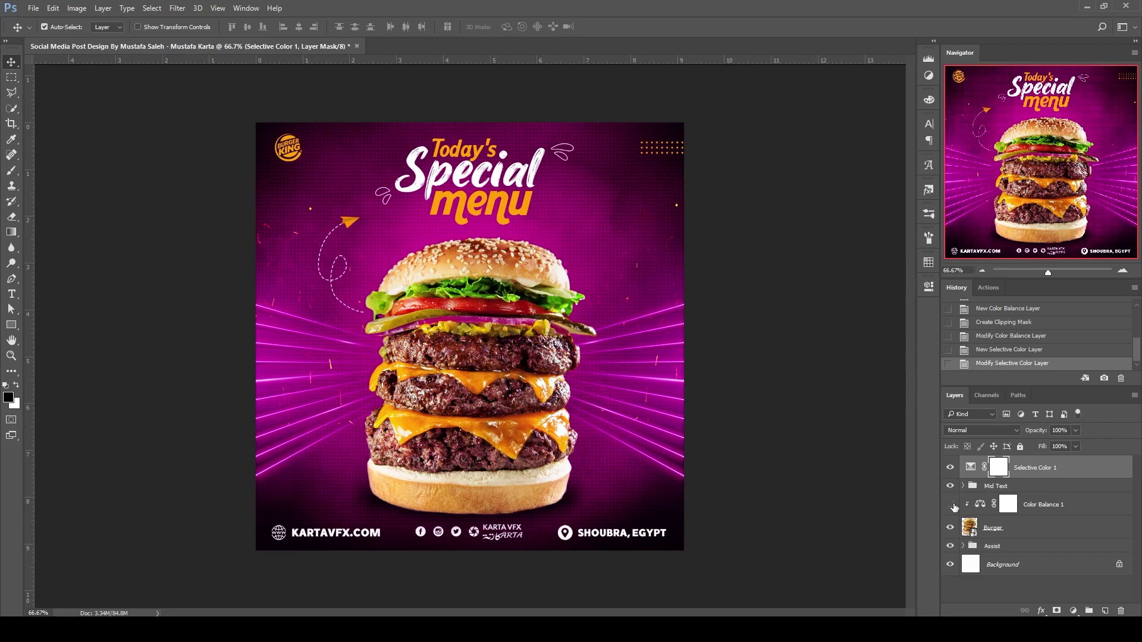
pyautogui.click(950, 504)
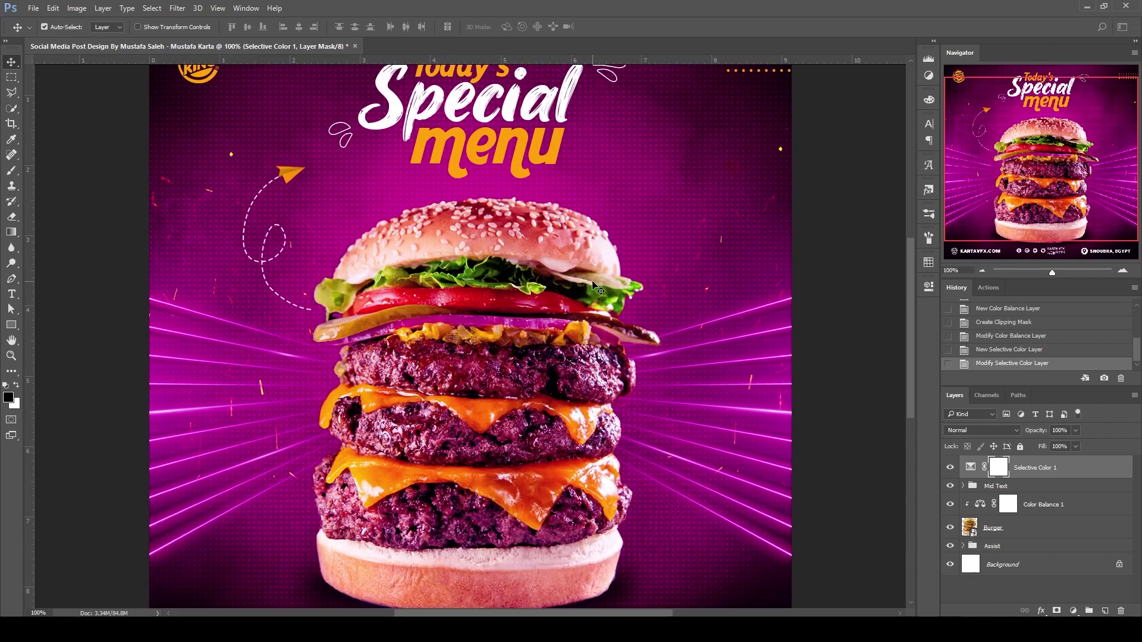
pyautogui.hotkey('ctrl', '+')
pyautogui.scroll(-3, 562, 372)
pyautogui.scroll(5, 559, 365)
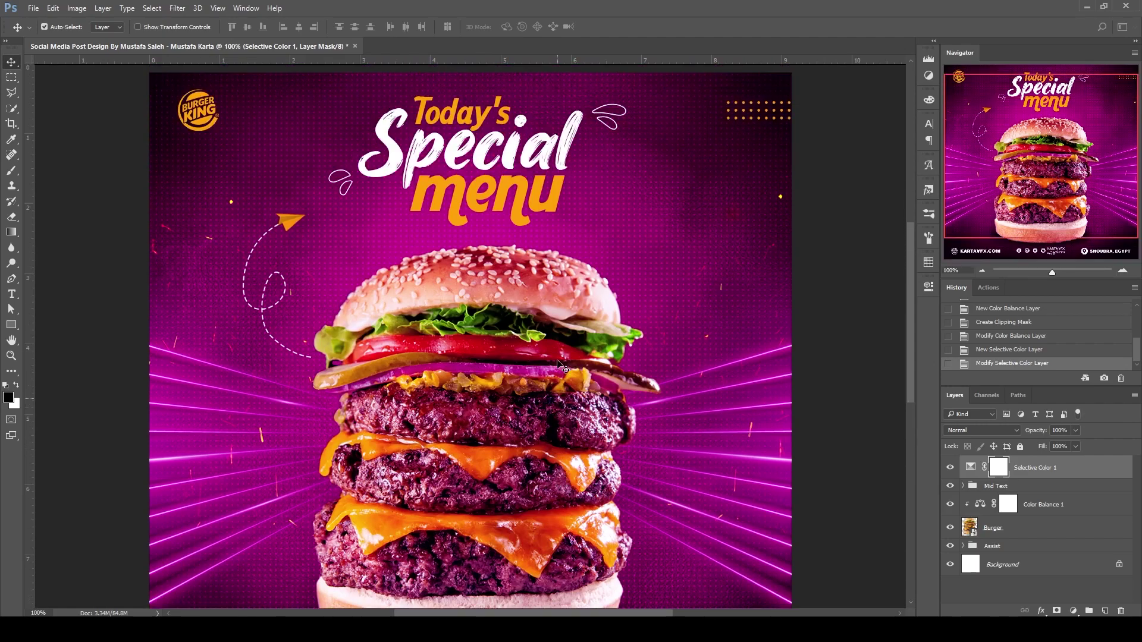
pyautogui.scroll(5, 558, 359)
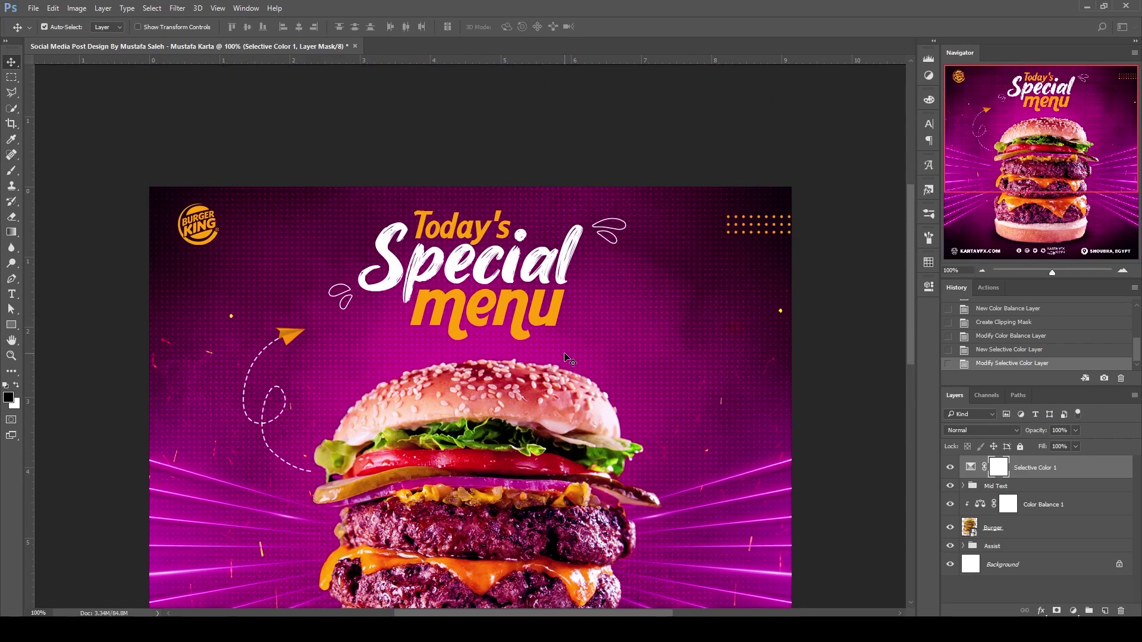